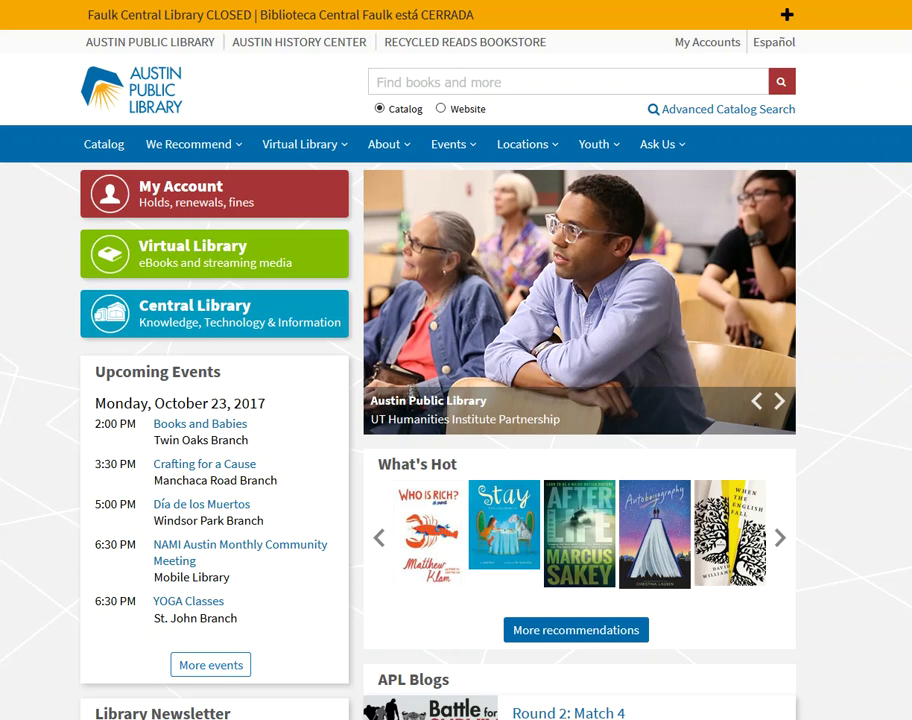
Open AtoZdatabases from the library's Business research databases and start a search of the 220 Million Residents database.
left_click(300, 146)
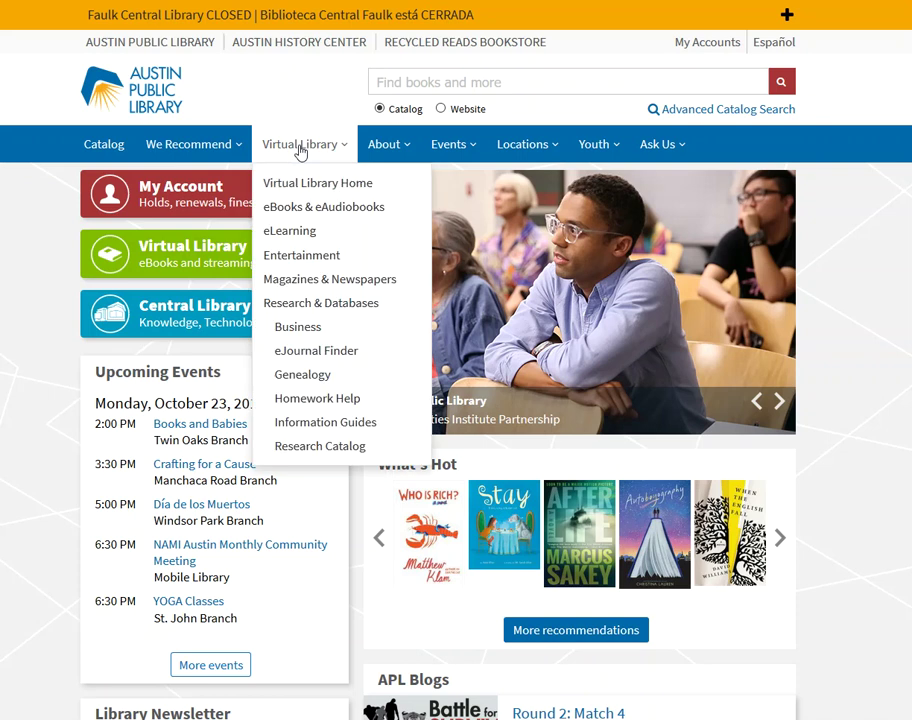
left_click(298, 327)
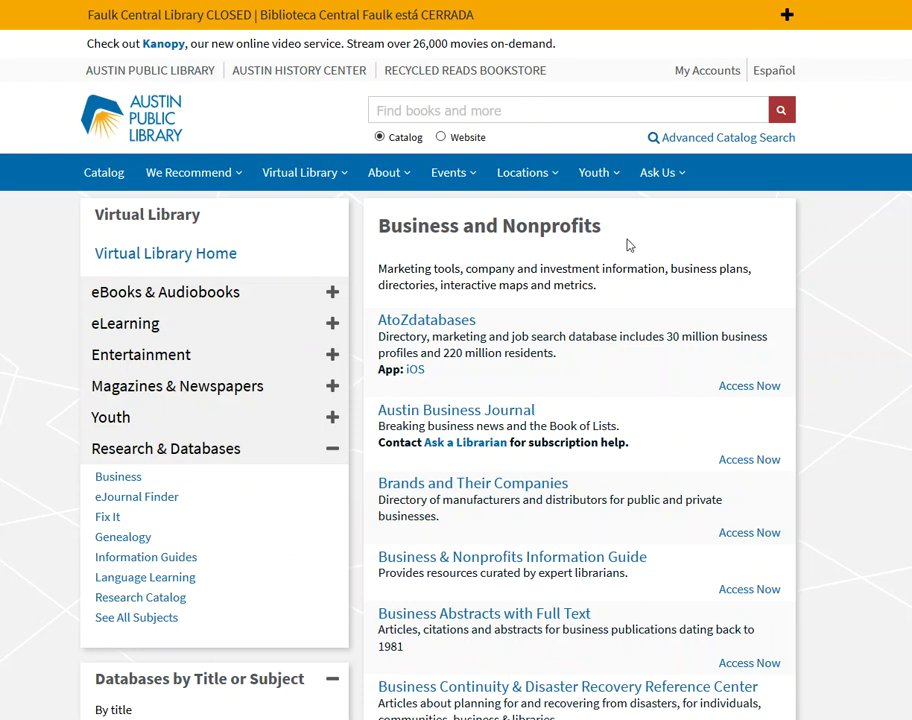
left_click(457, 324)
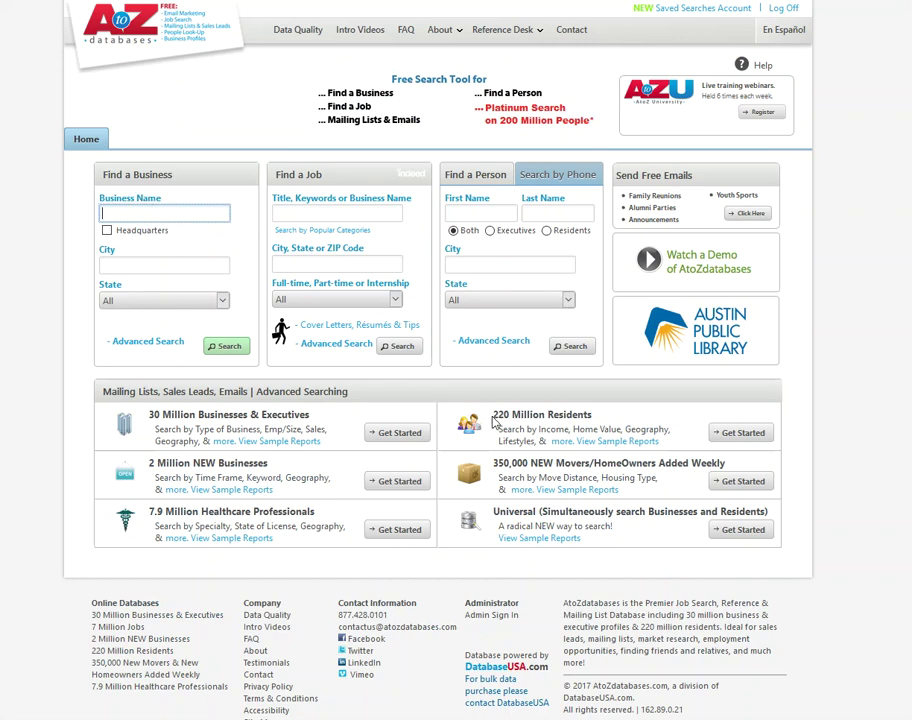
left_click_drag(491, 419, 596, 424)
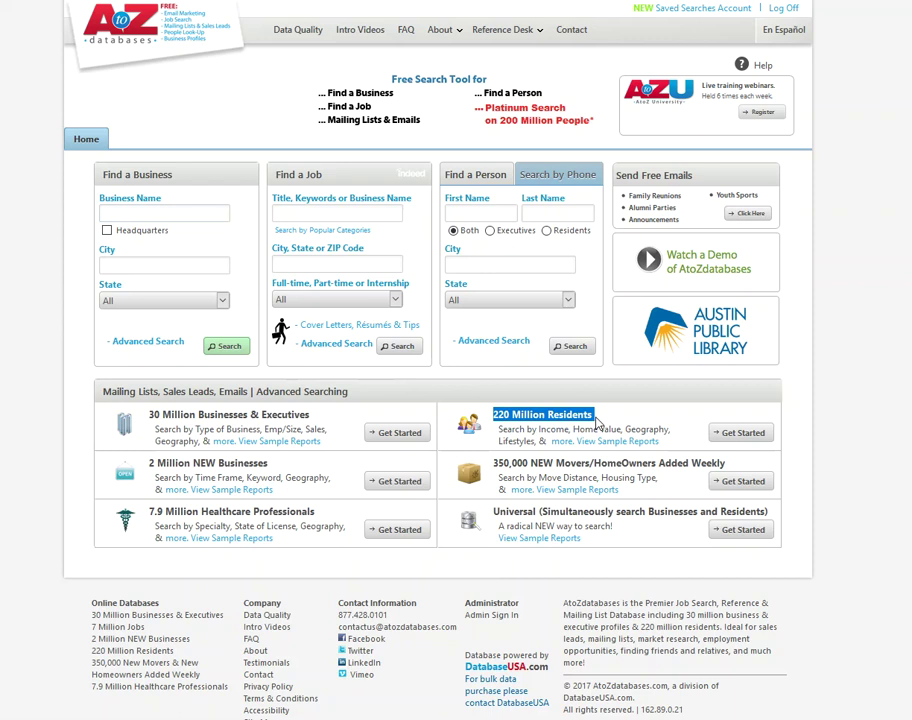
left_click(754, 433)
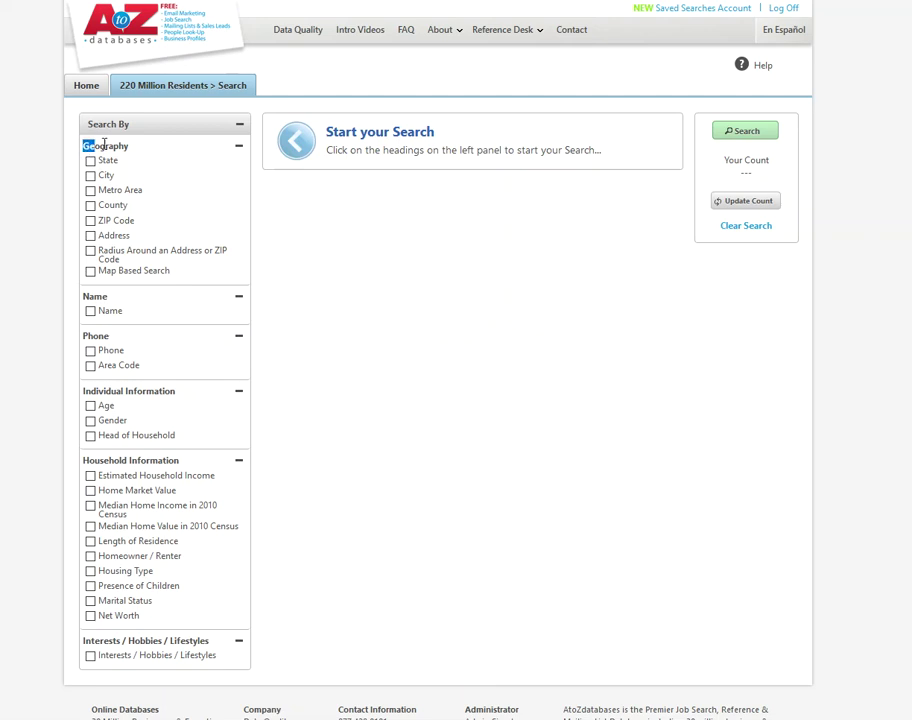
Add the City criterion from the Geography group and choose Texas as its state.
left_click_drag(86, 146, 127, 147)
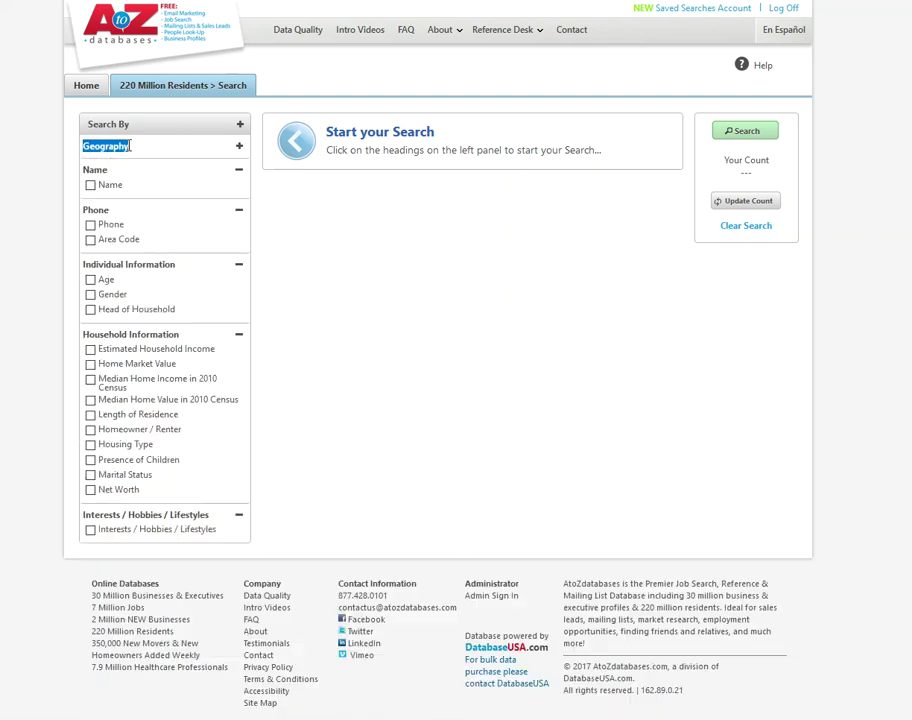
left_click(239, 146)
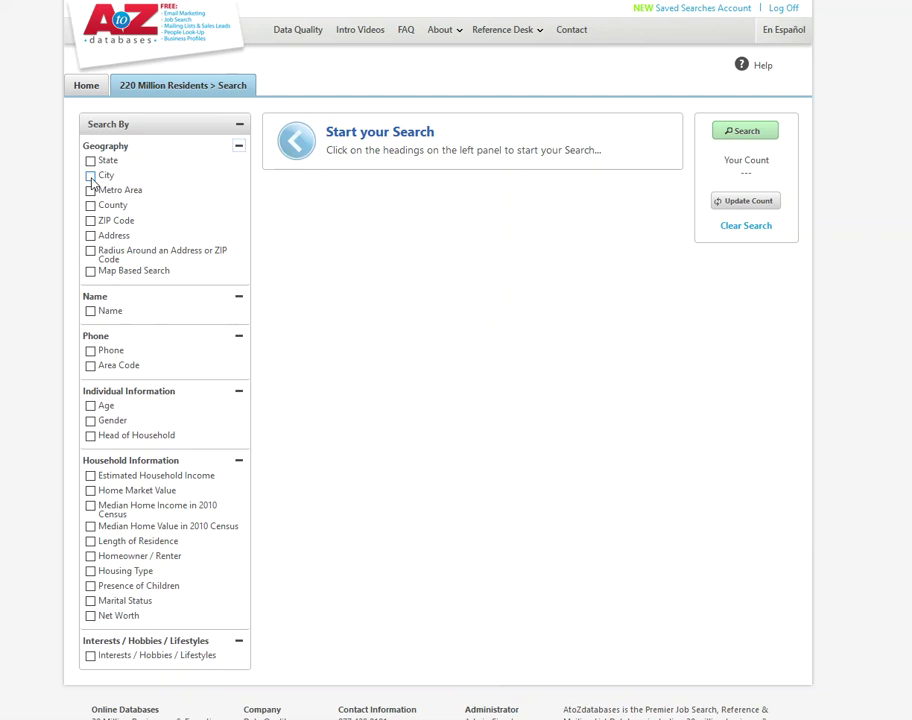
left_click(90, 176)
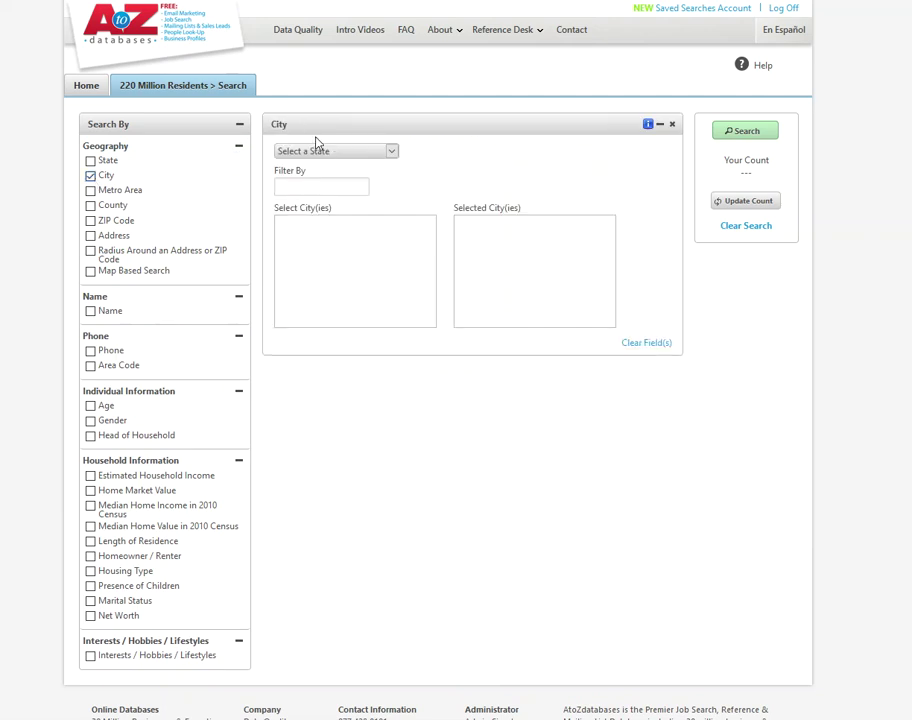
left_click(324, 151)
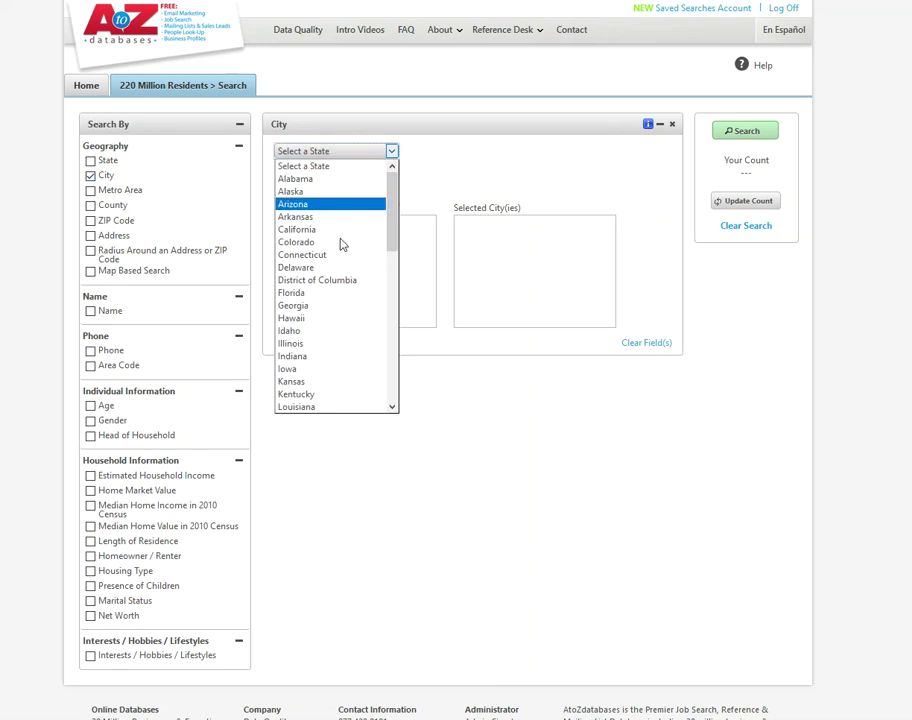
scroll(340, 316, "down", 8)
scroll(330, 342, "down", 1)
left_click(316, 345)
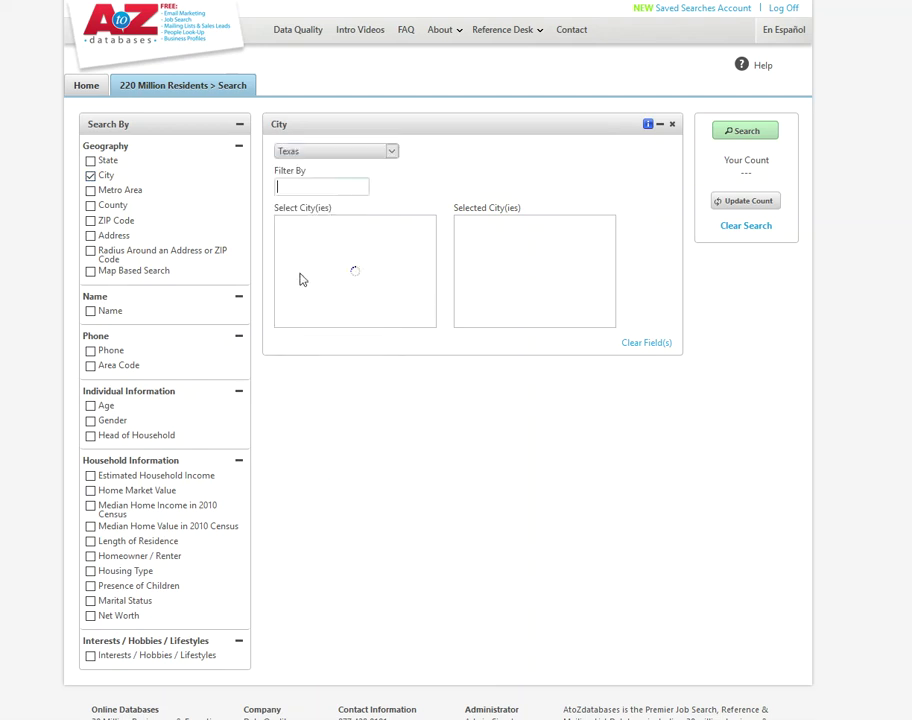
Filter the Texas cities by Austin, select Austin, TX, and update the record count.
left_click(297, 187)
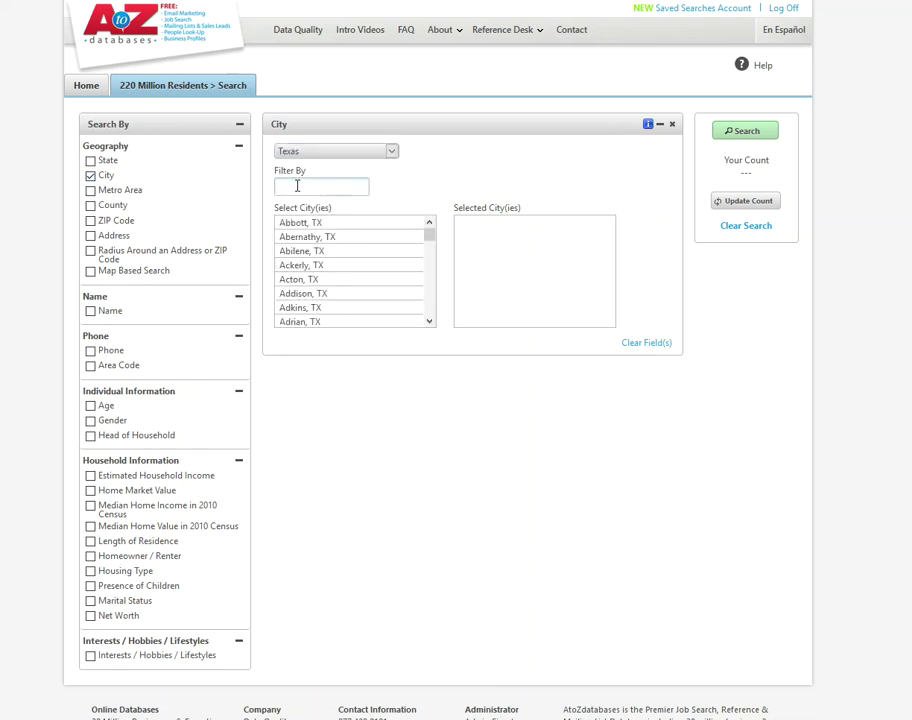
type("Austin")
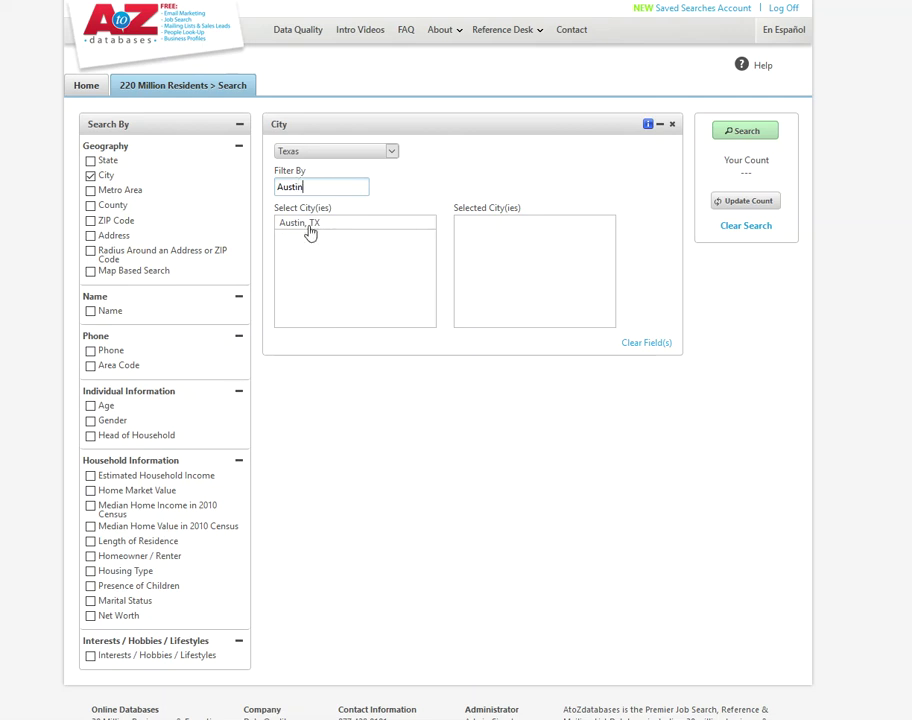
left_click(310, 230)
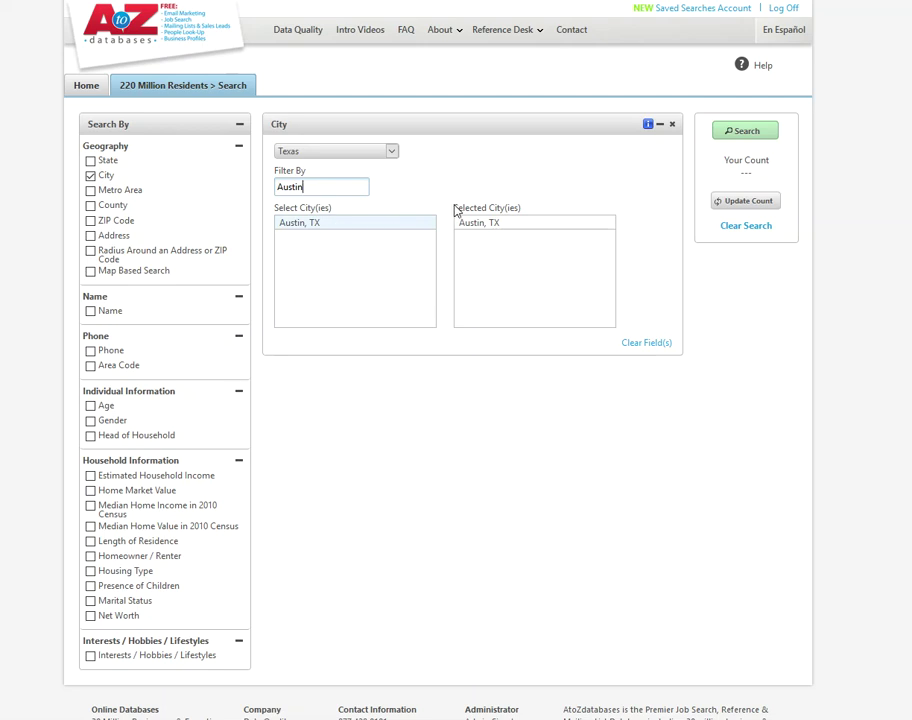
left_click_drag(453, 210, 521, 213)
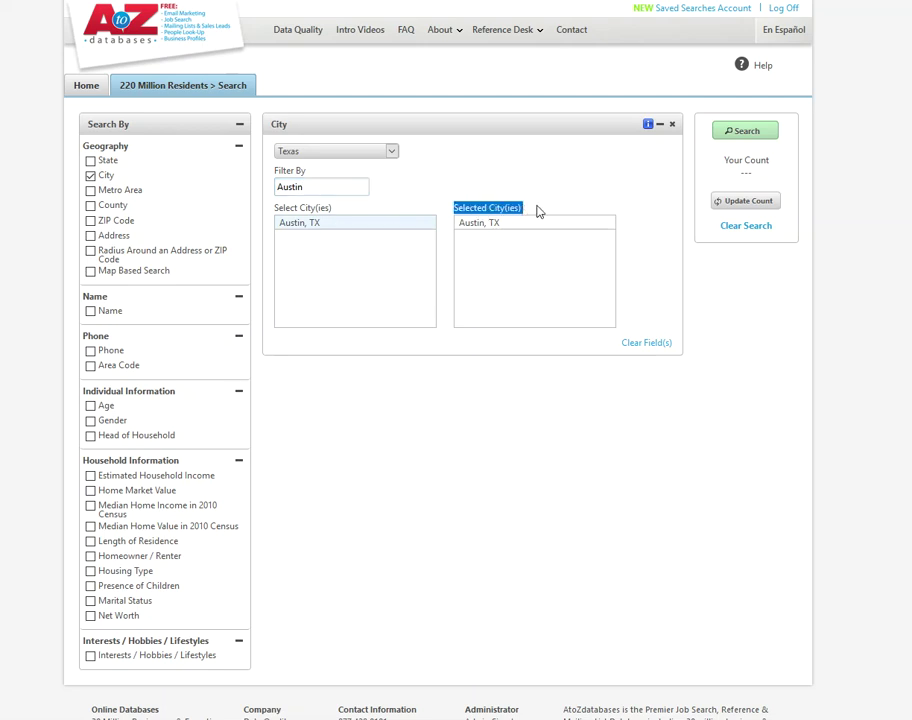
left_click(545, 208)
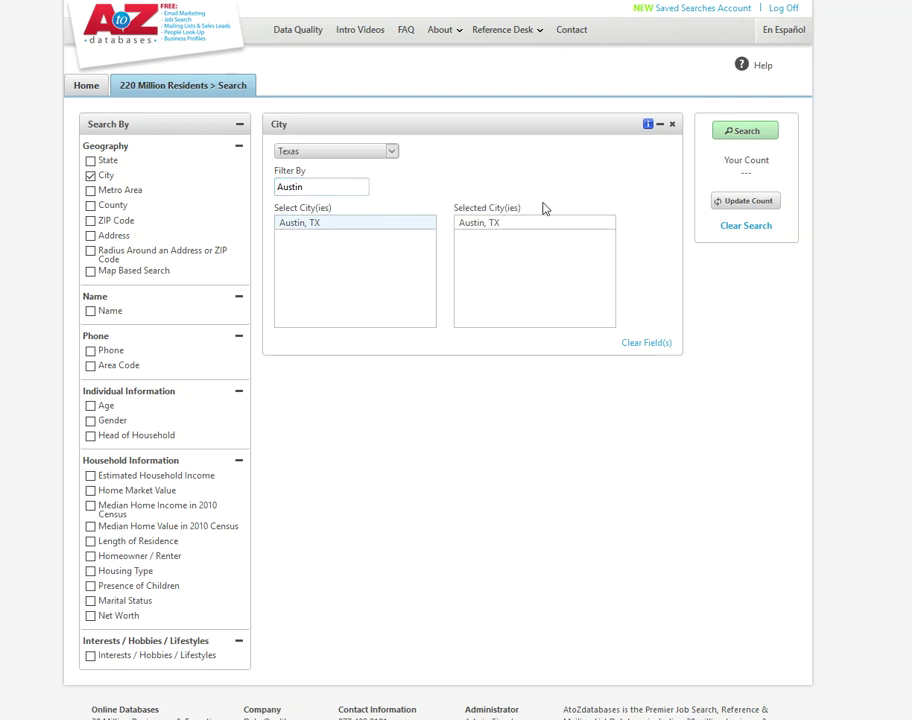
left_click(737, 206)
Add the ZIP Code criterion to the search and remove the City criterion.
left_click(90, 222)
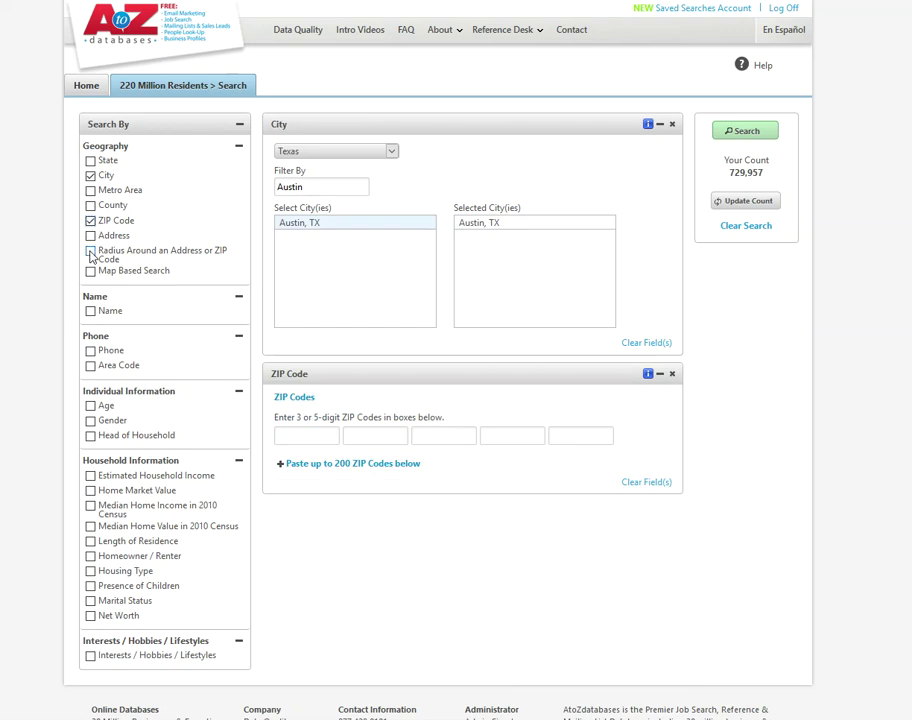
left_click(90, 252)
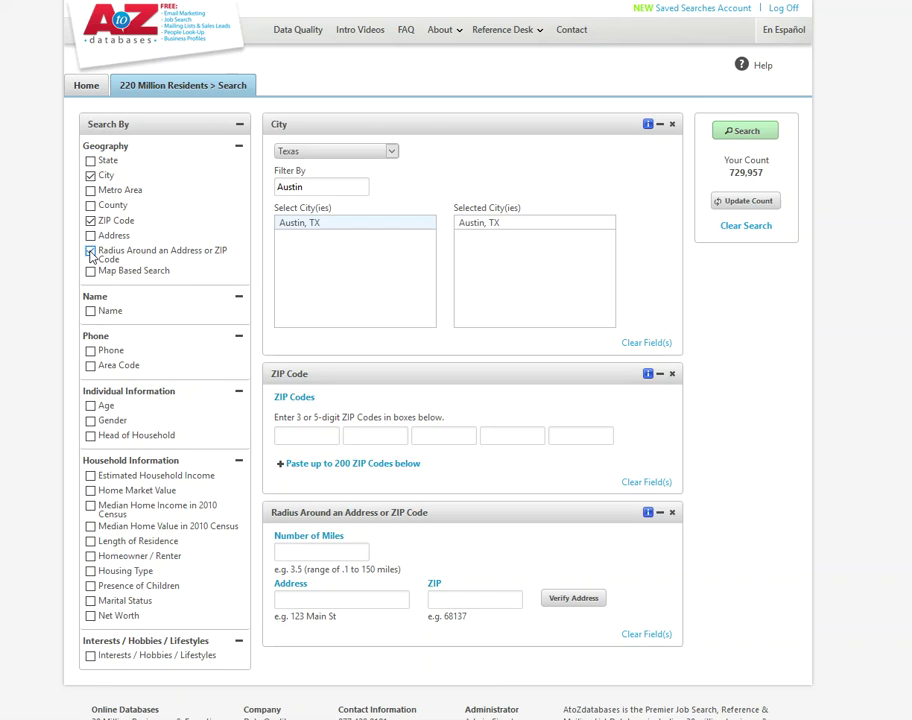
left_click(91, 252)
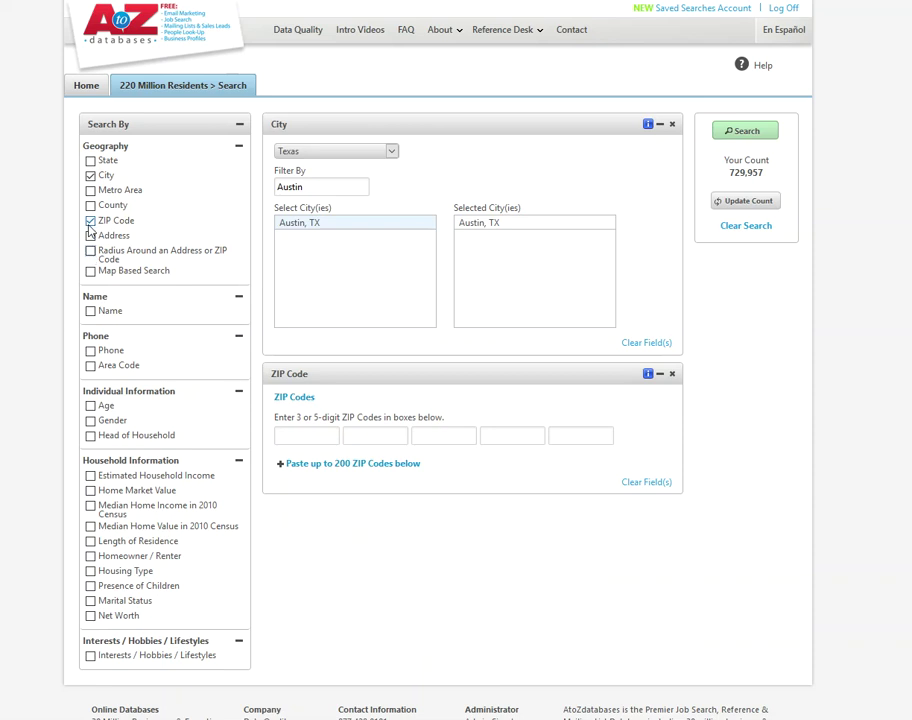
left_click(91, 175)
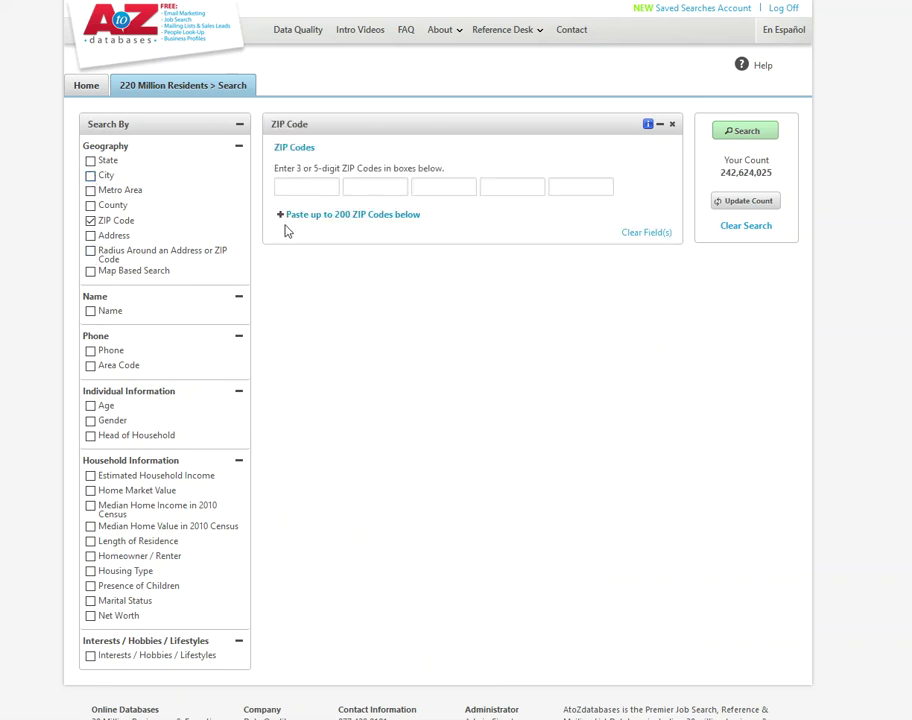
Enter the ZIP codes 78704, 78701 and 78702 as search criteria and update the record count.
left_click(292, 186)
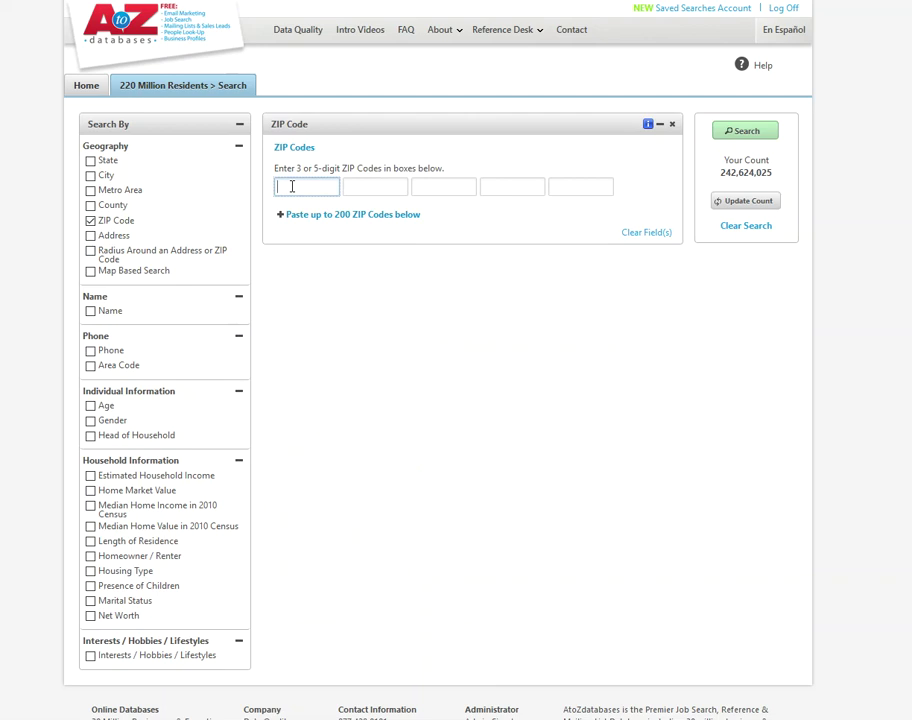
type("787")
left_click(359, 187)
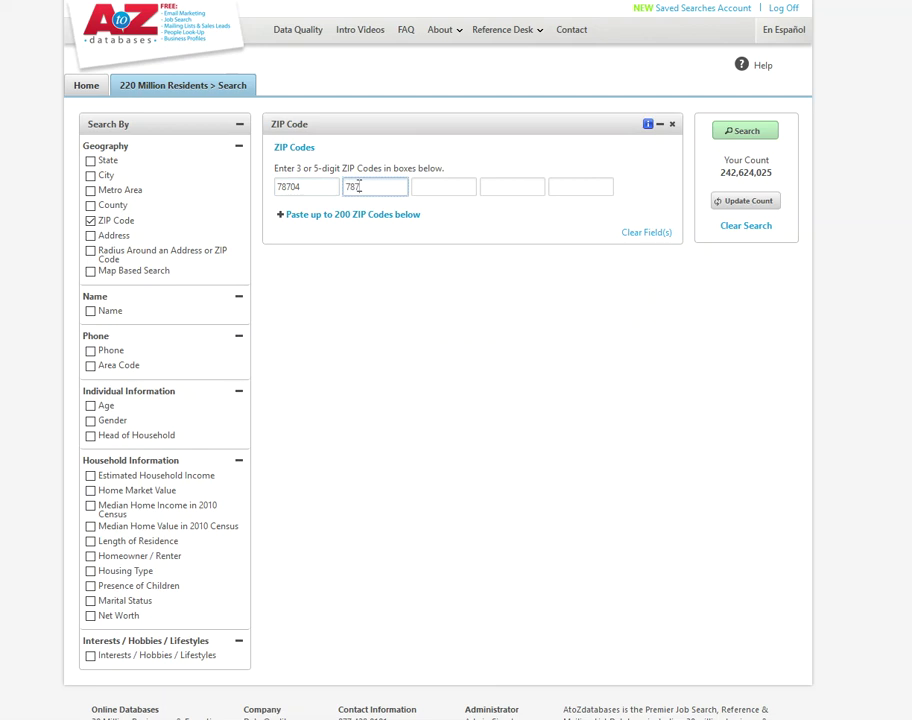
left_click(432, 187)
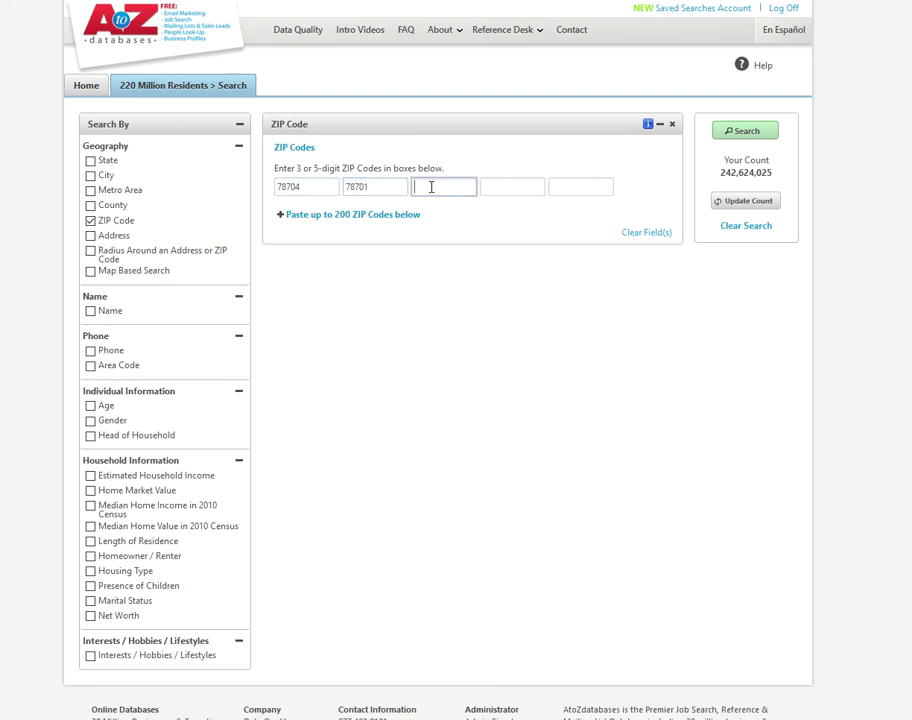
type("78702")
left_click(756, 205)
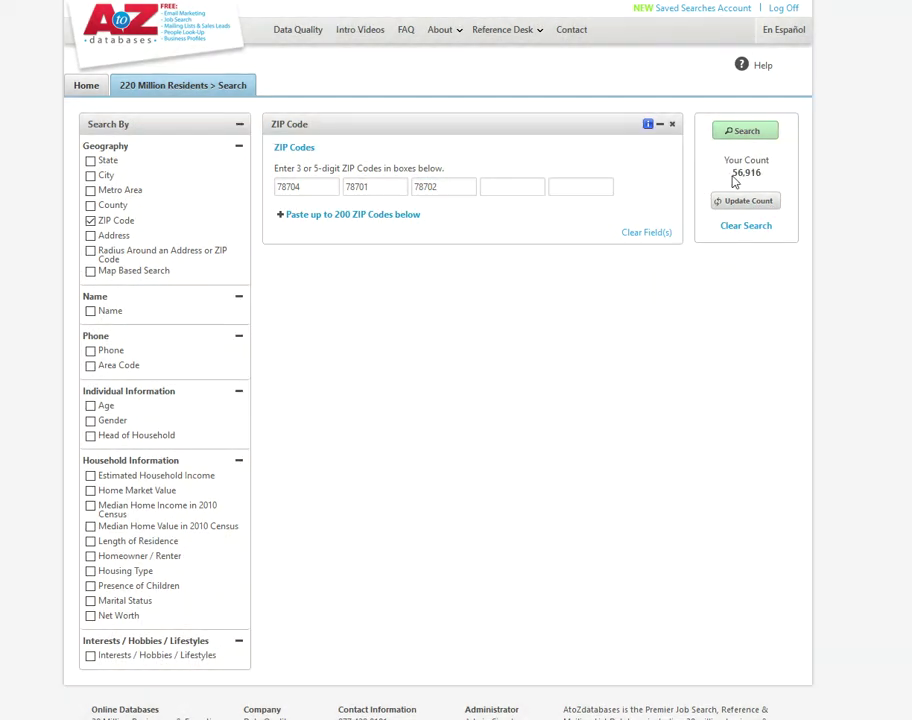
left_click_drag(734, 177, 767, 179)
Run the residents search and read the Do Not Call notice above the results list.
left_click(758, 132)
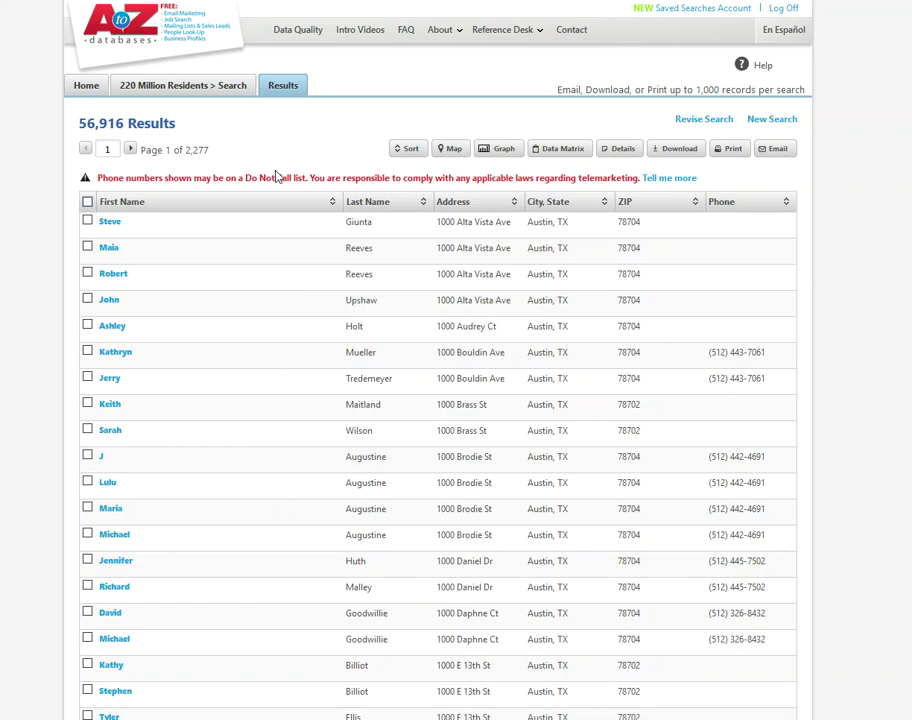
left_click_drag(98, 182, 640, 181)
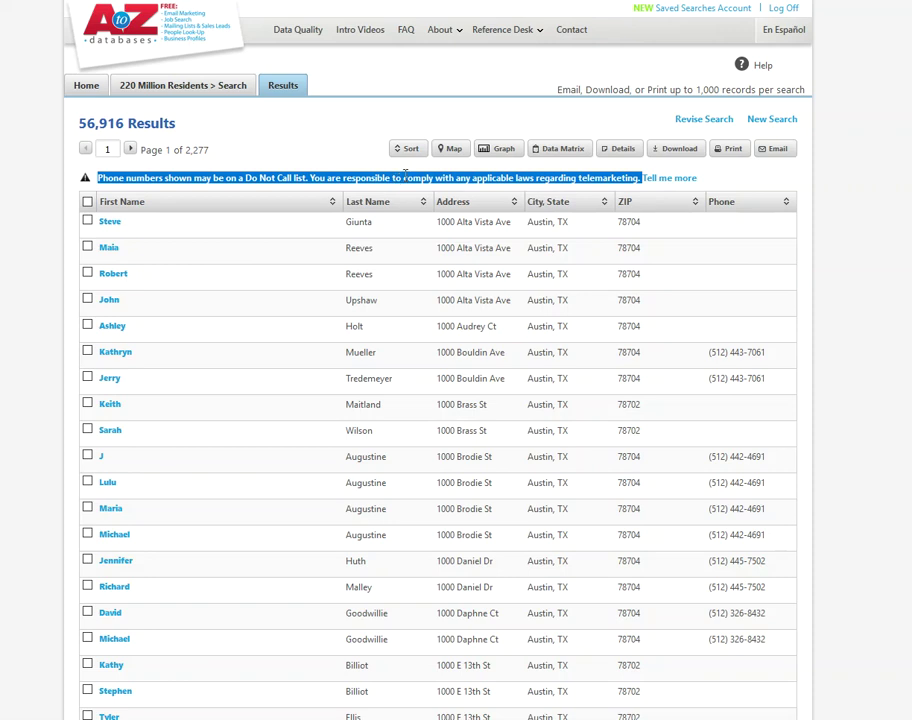
left_click(440, 125)
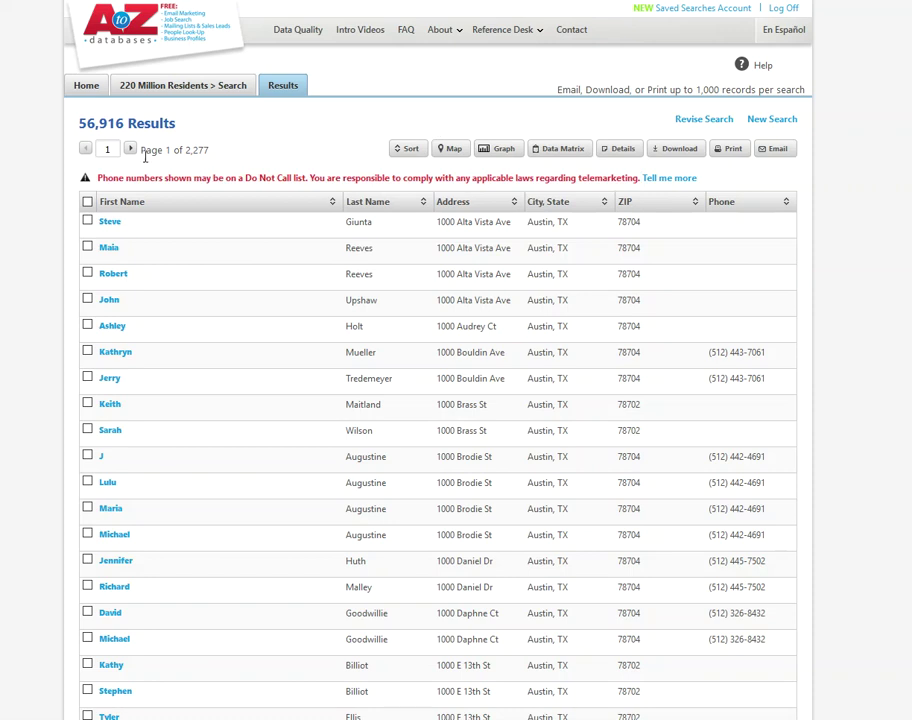
Map the search results, examine the density of residents across the Austin ZIP code areas, and return to the results list.
left_click(436, 158)
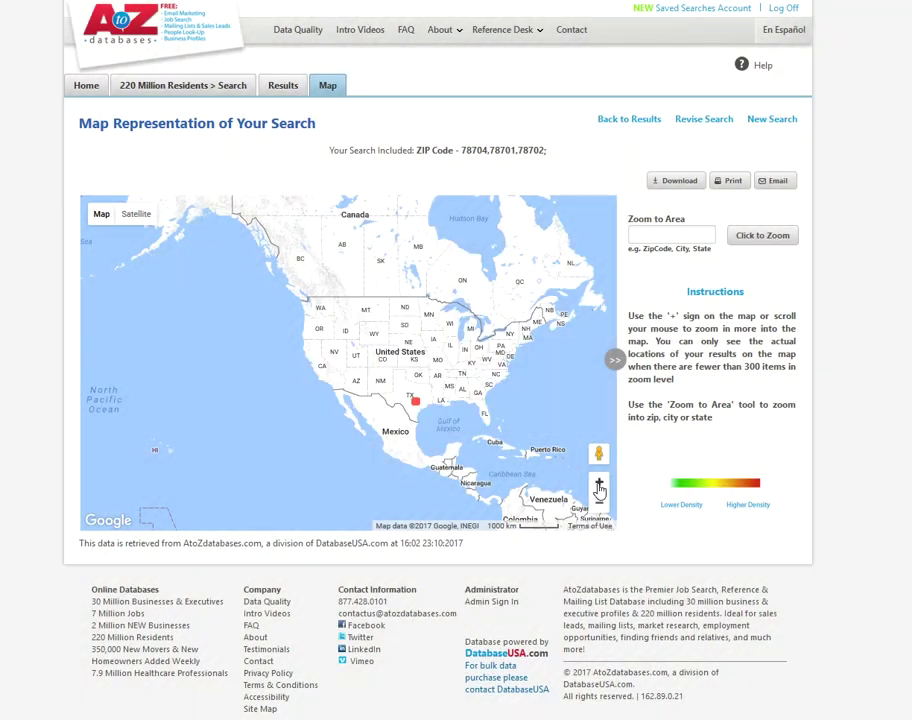
left_click(599, 483)
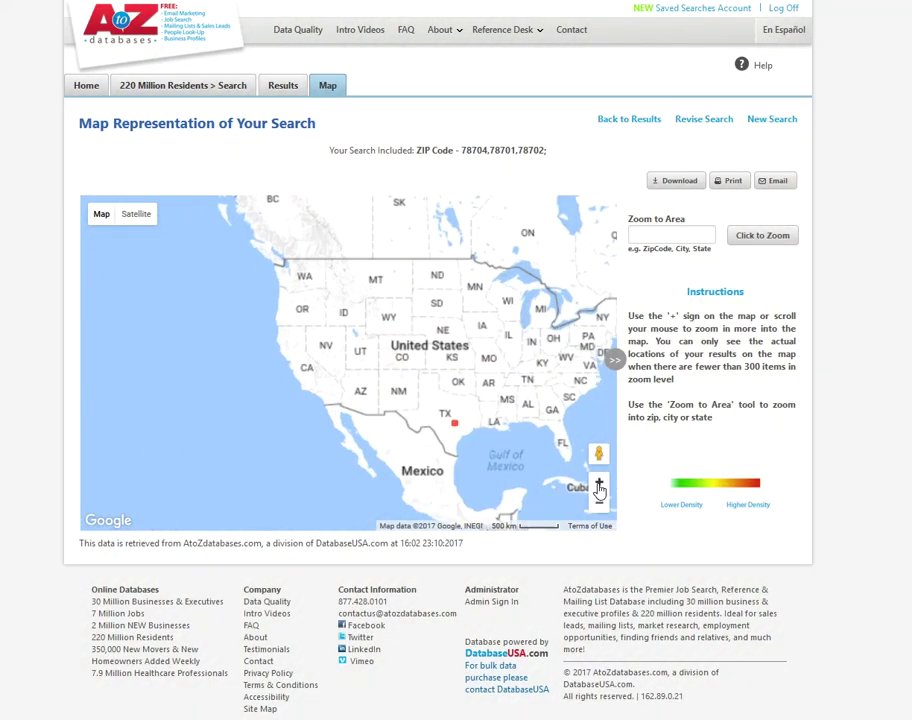
left_click(599, 483)
left_click_drag(593, 491, 456, 421)
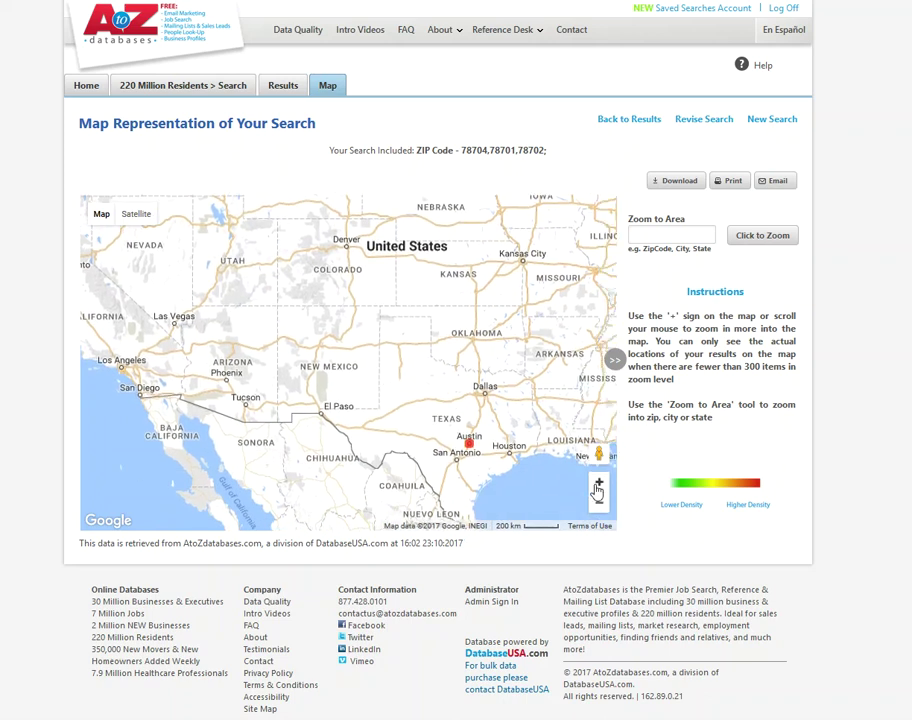
scroll(396, 384, "up", 2)
scroll(361, 377, "down", 2)
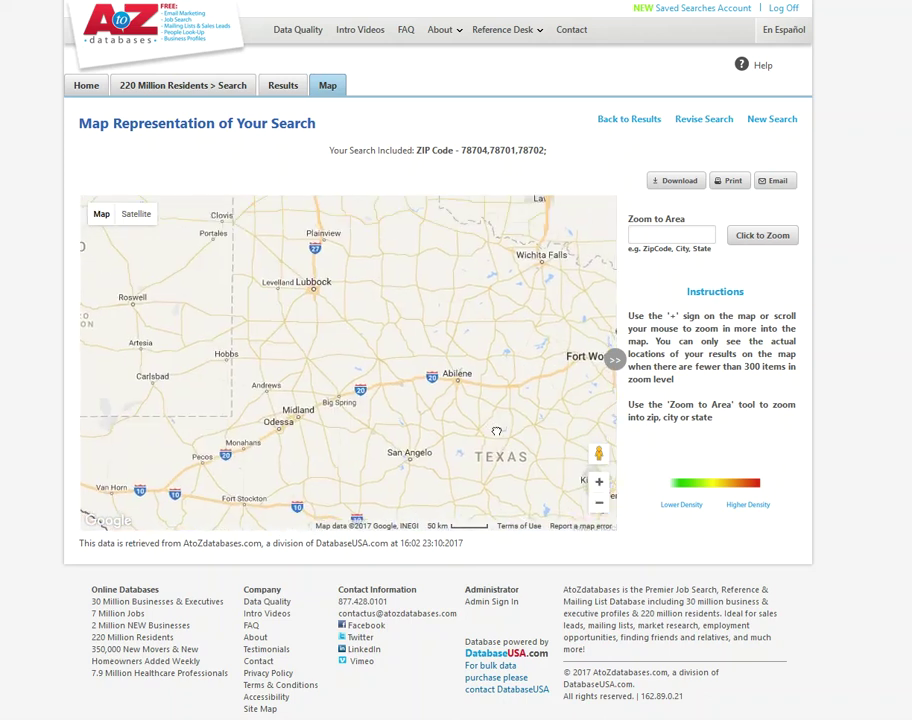
left_click_drag(361, 377, 211, 300)
left_click(599, 483)
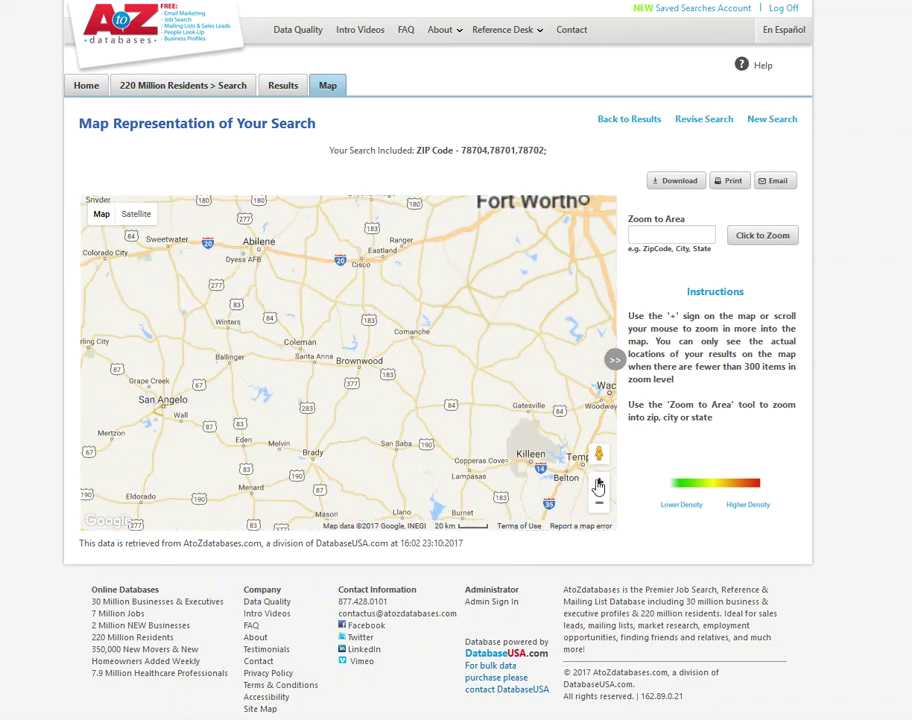
left_click_drag(495, 401, 390, 280)
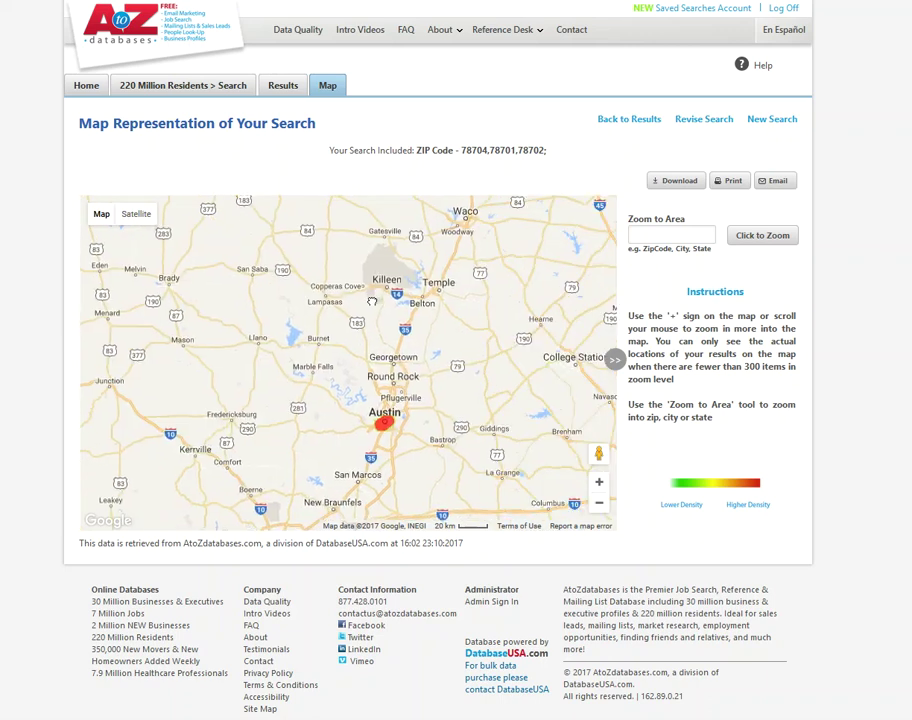
left_click(599, 482)
left_click(599, 482)
left_click_drag(423, 388, 343, 298)
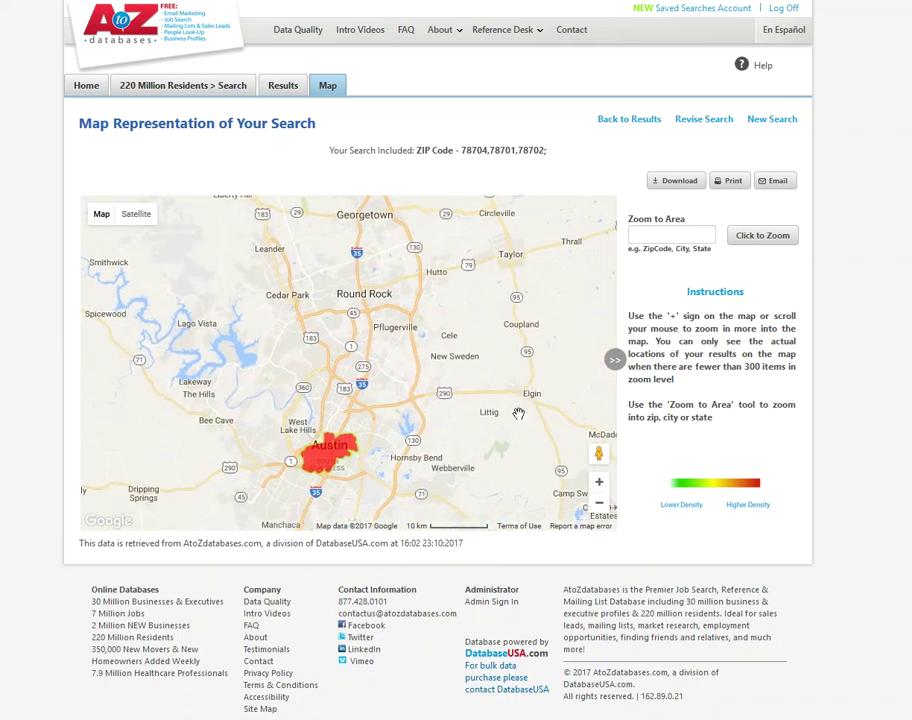
left_click(599, 482)
left_click_drag(468, 418, 535, 293)
left_click(597, 483)
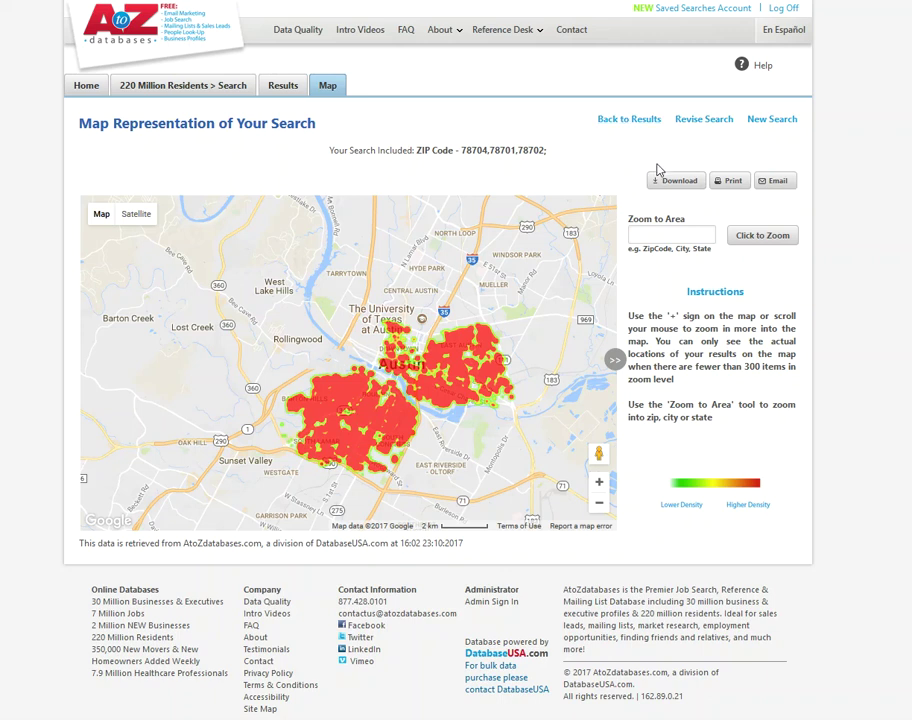
left_click(613, 121)
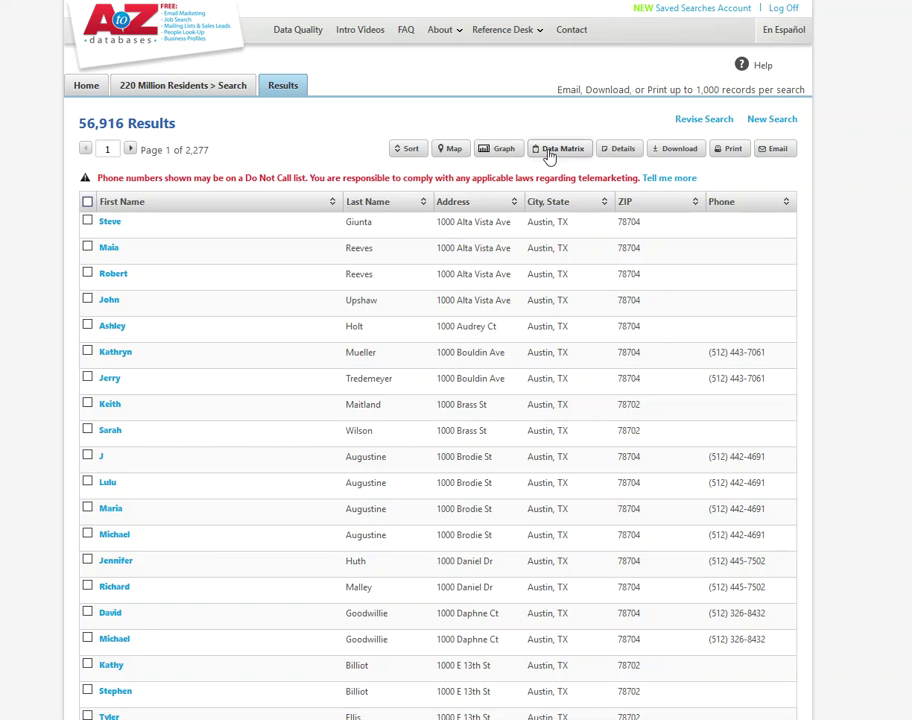
Run a Data Matrix tally of the search results on Estimated Household Income, grouped by ZIP Code.
left_click(547, 152)
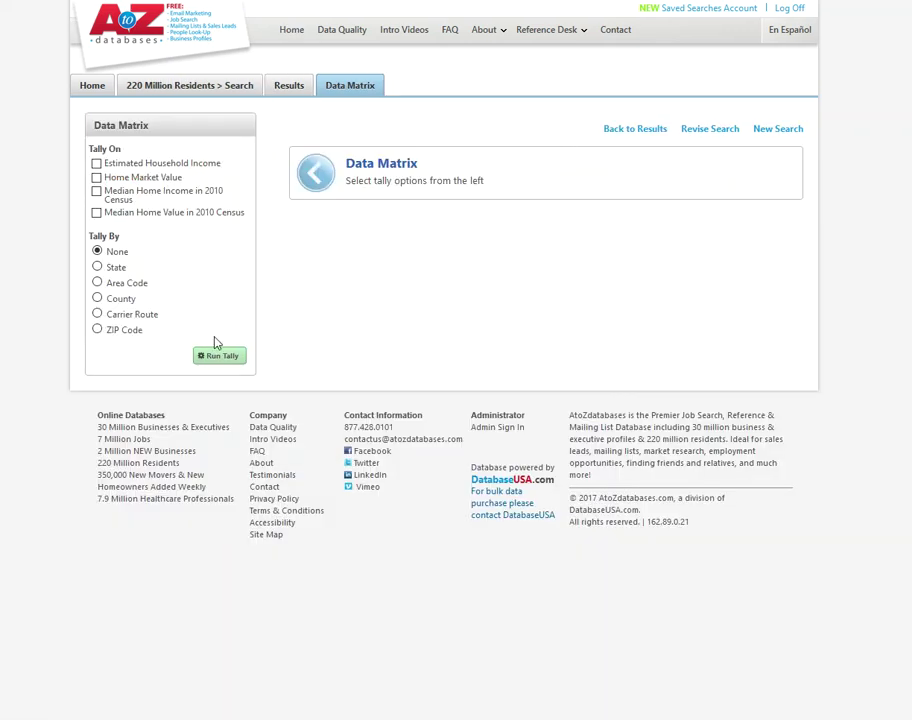
left_click(99, 331)
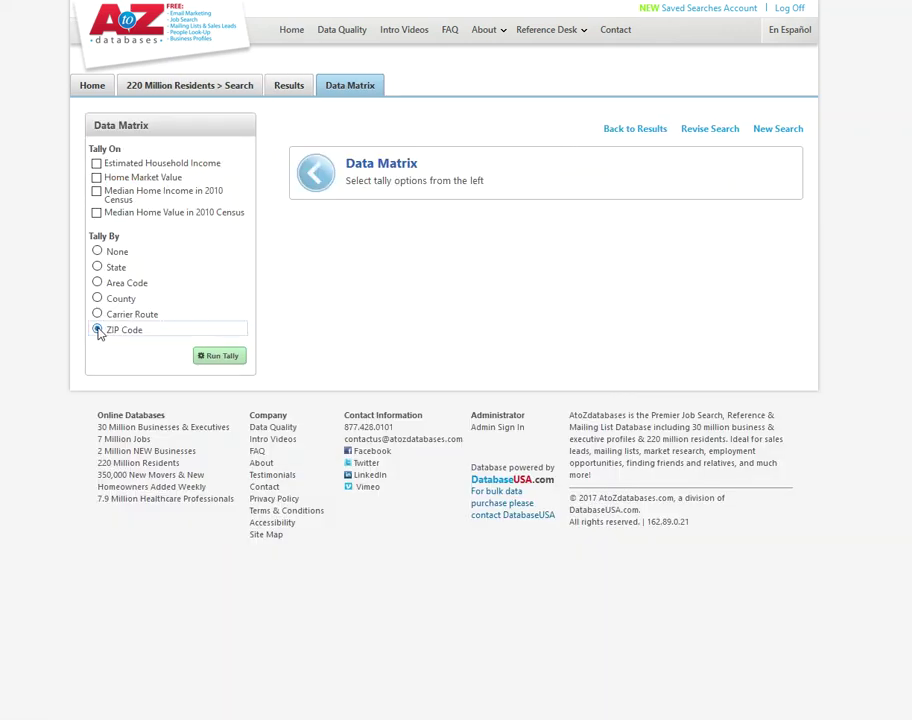
left_click(96, 164)
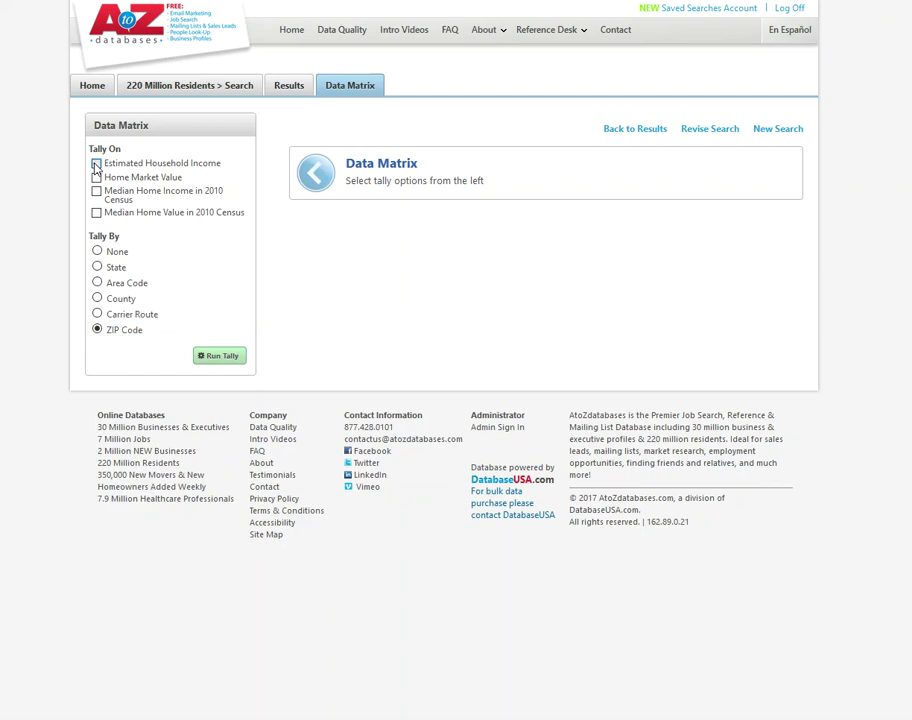
left_click(219, 357)
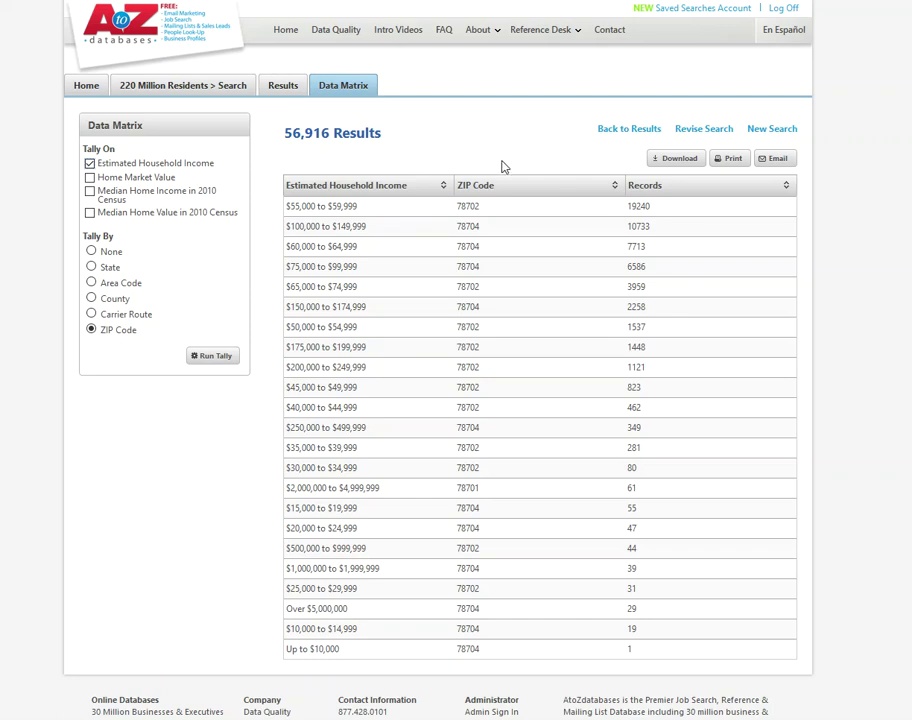
Check the download offered for the household income tally, cancel it, and return to the results list.
left_click(675, 162)
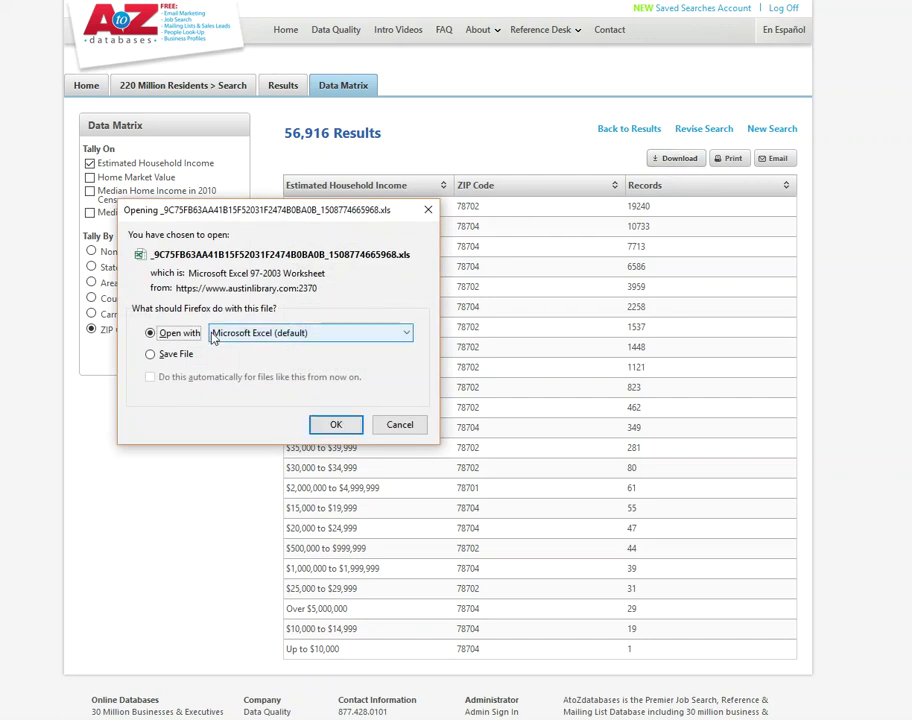
left_click(399, 425)
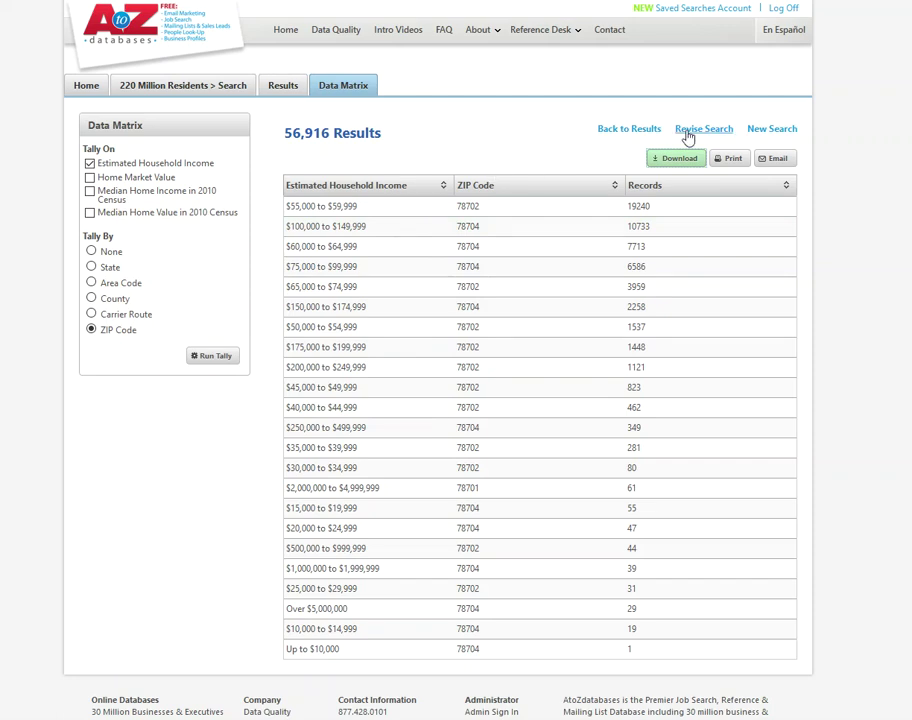
left_click(640, 131)
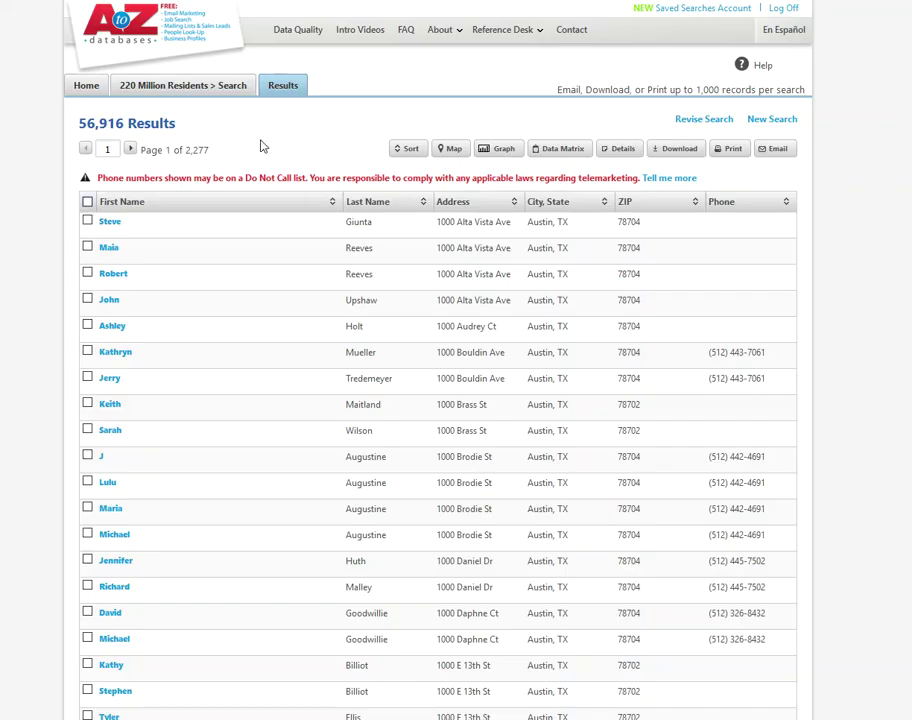
Select all resident records on pages 1, 2 and 3 of the results list.
left_click(88, 202)
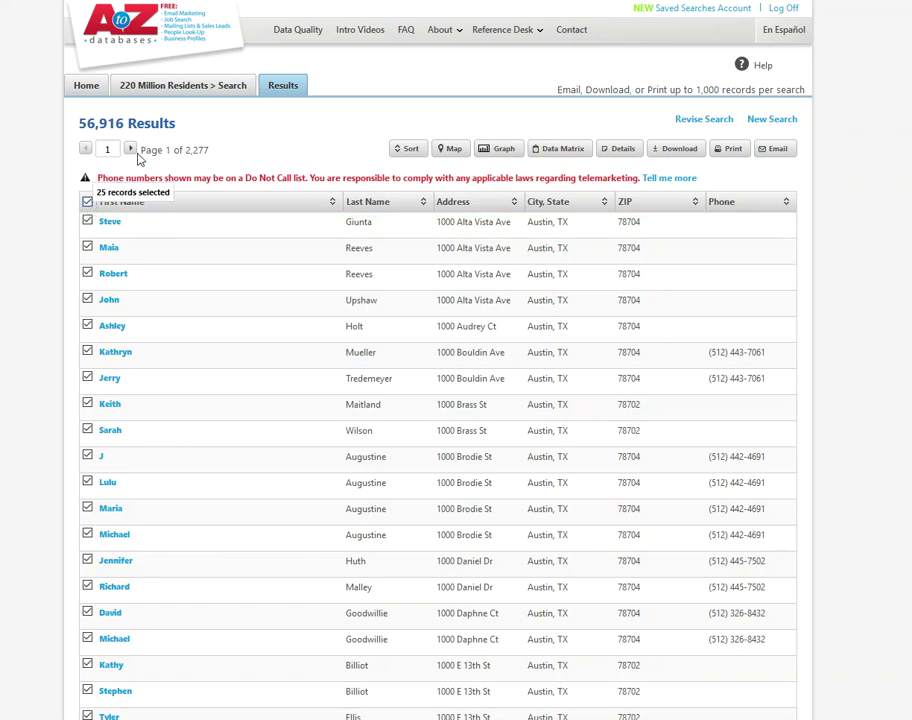
left_click(130, 148)
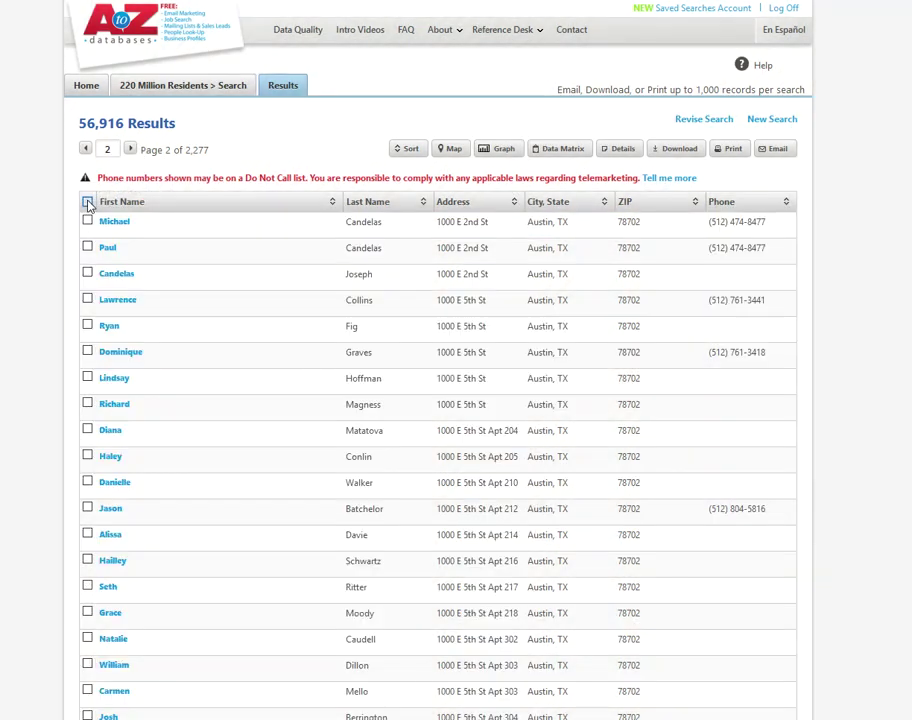
left_click(88, 202)
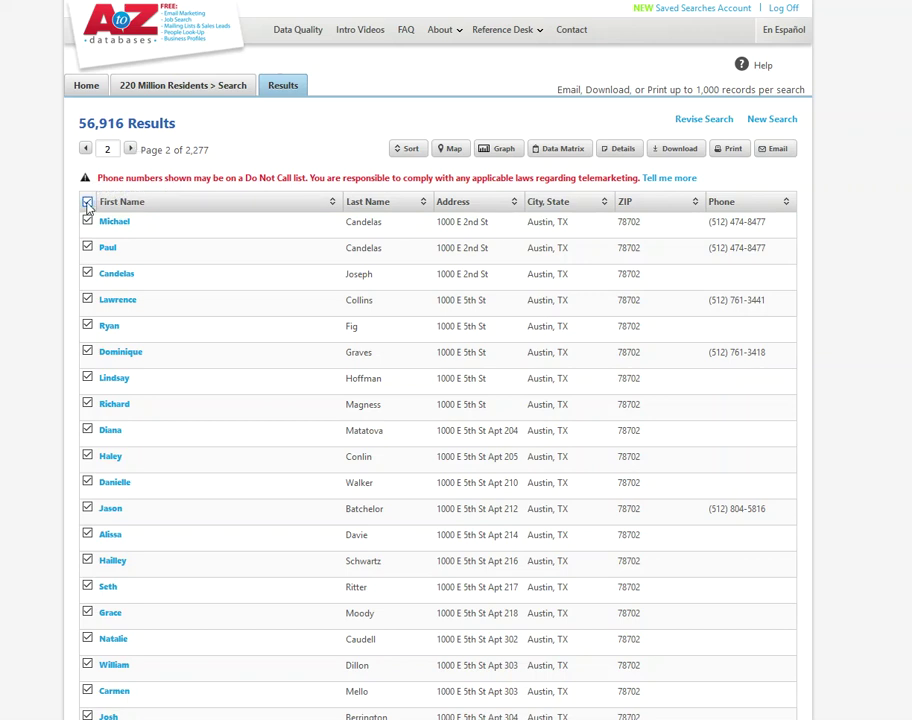
left_click(130, 148)
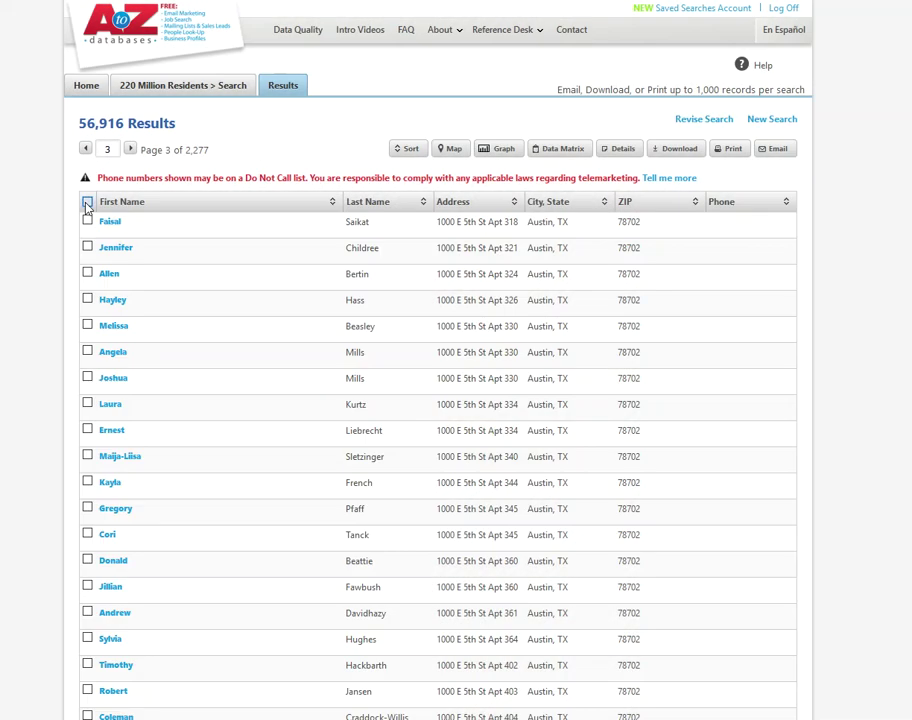
left_click(88, 202)
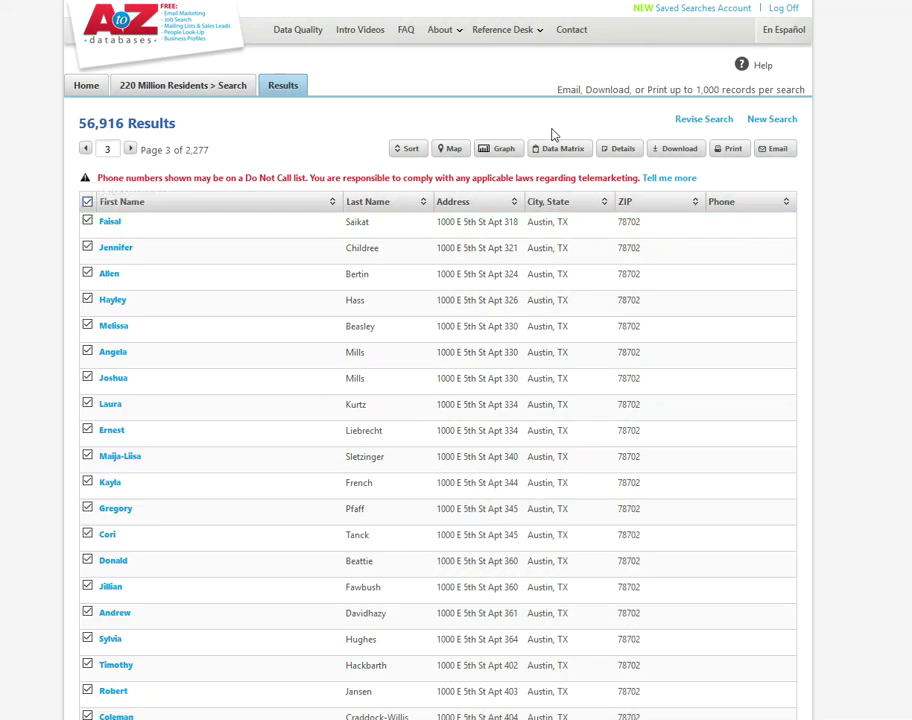
Review the format and detail options for downloading the selected records, cancel the download, and highlight the per-search record limit.
left_click(678, 150)
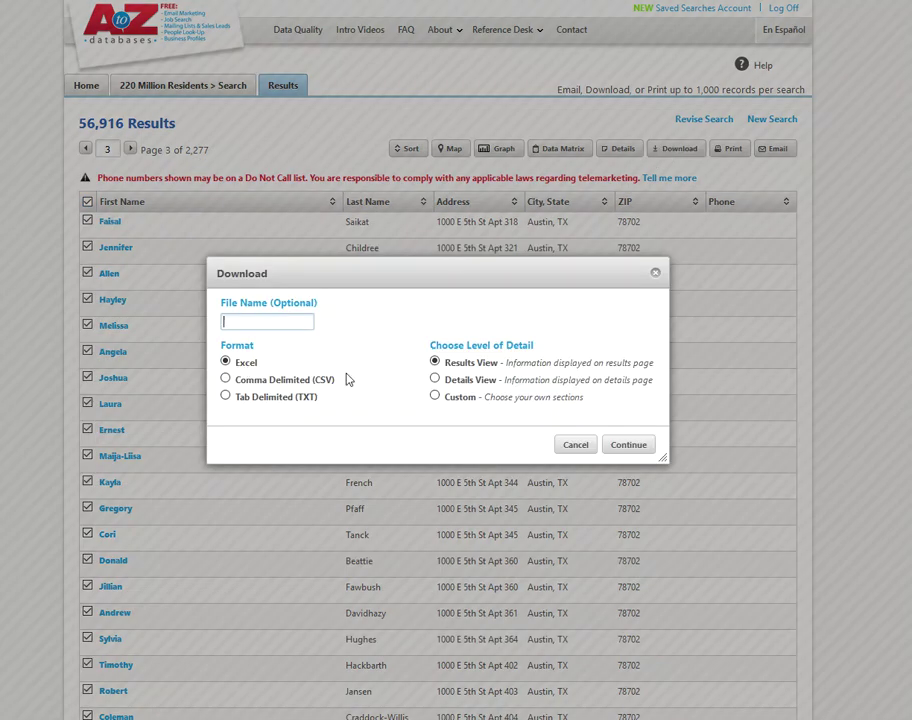
left_click(575, 446)
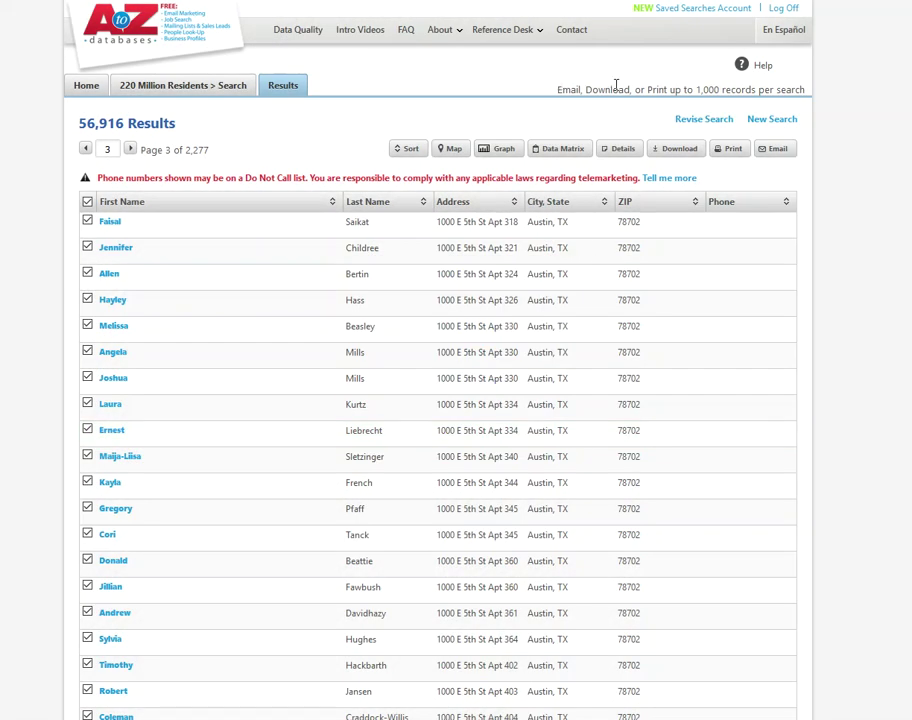
left_click_drag(695, 89, 802, 94)
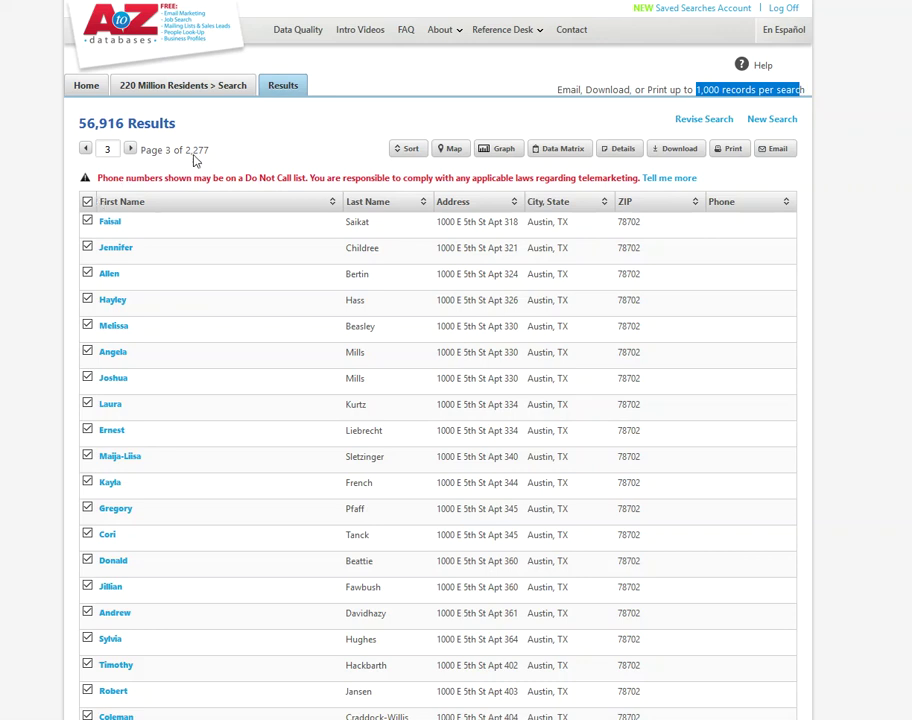
Add all resident records on pages 4, 5 and 6 of the results to the selection.
left_click(131, 149)
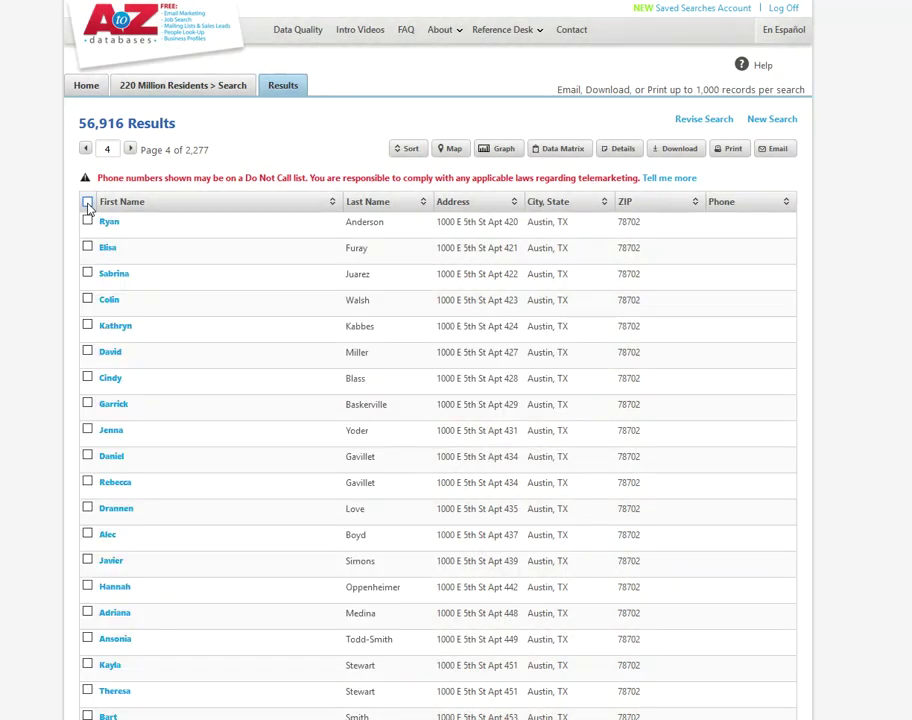
left_click(87, 202)
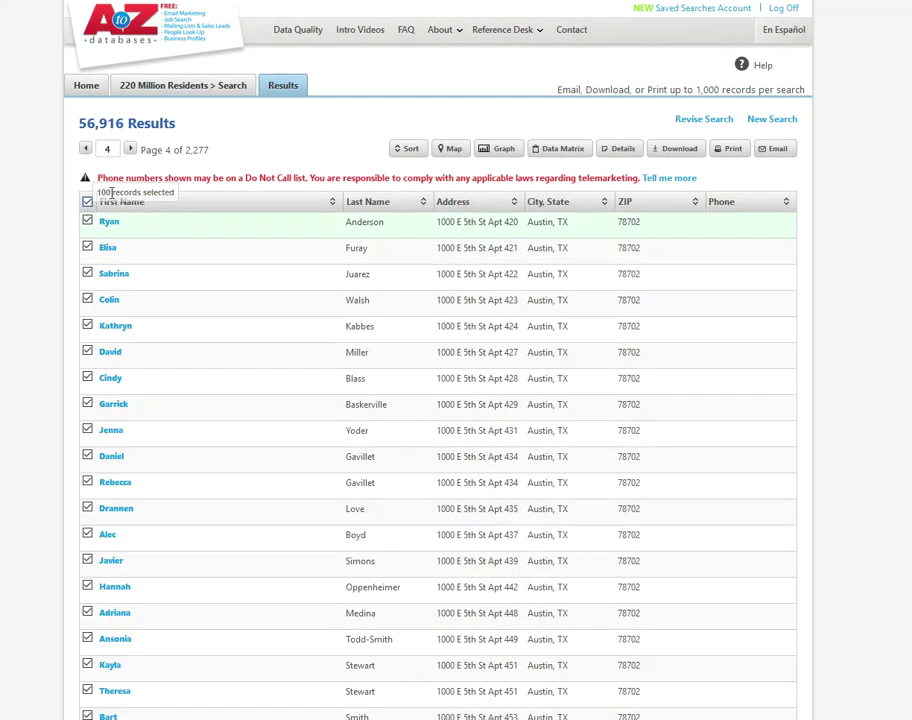
left_click(131, 149)
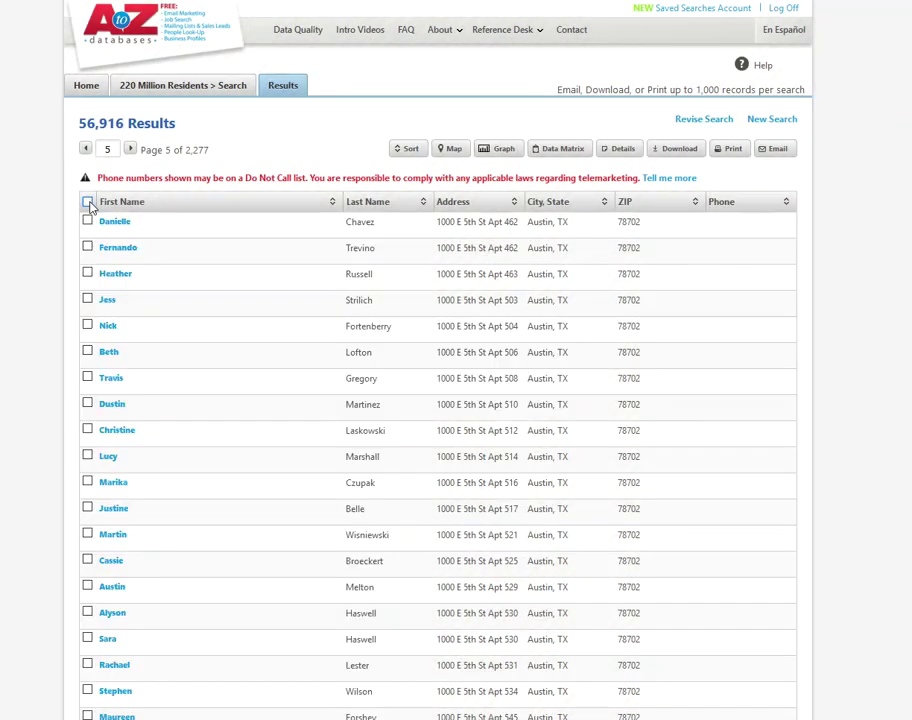
left_click(87, 202)
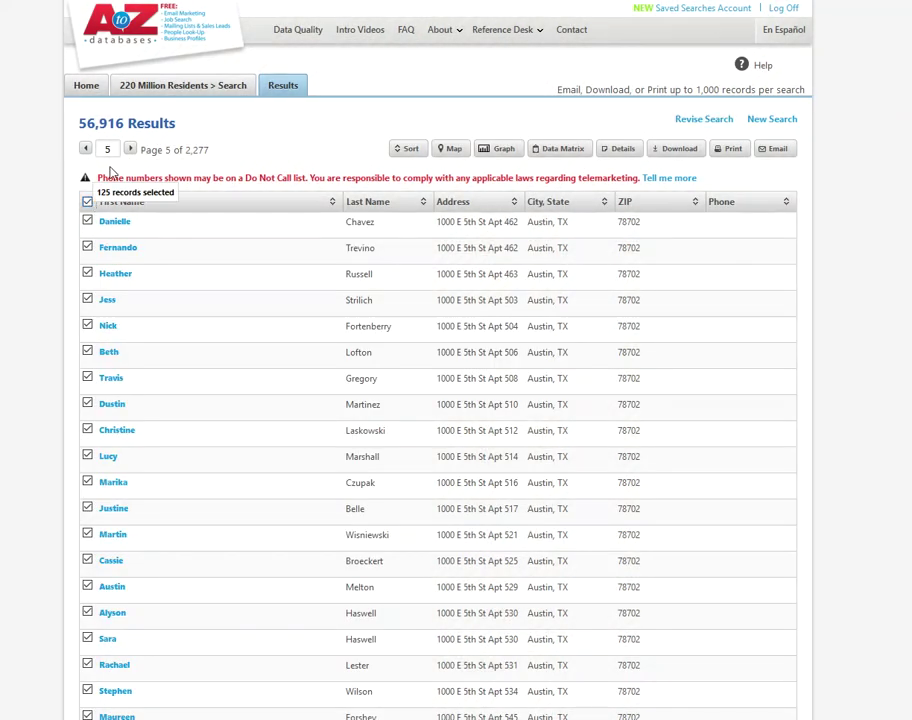
left_click(131, 149)
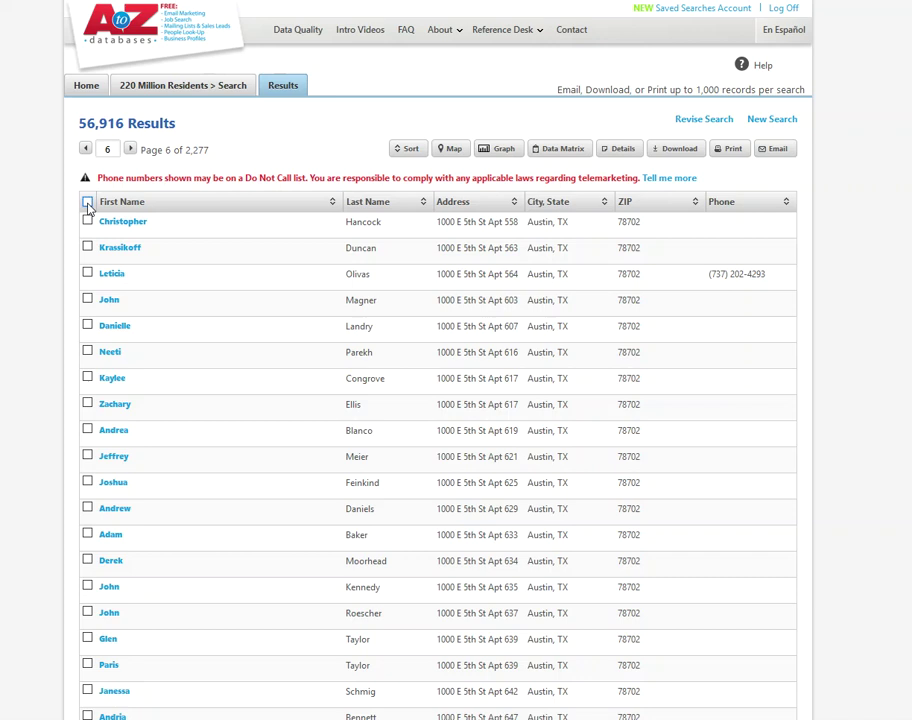
left_click(87, 203)
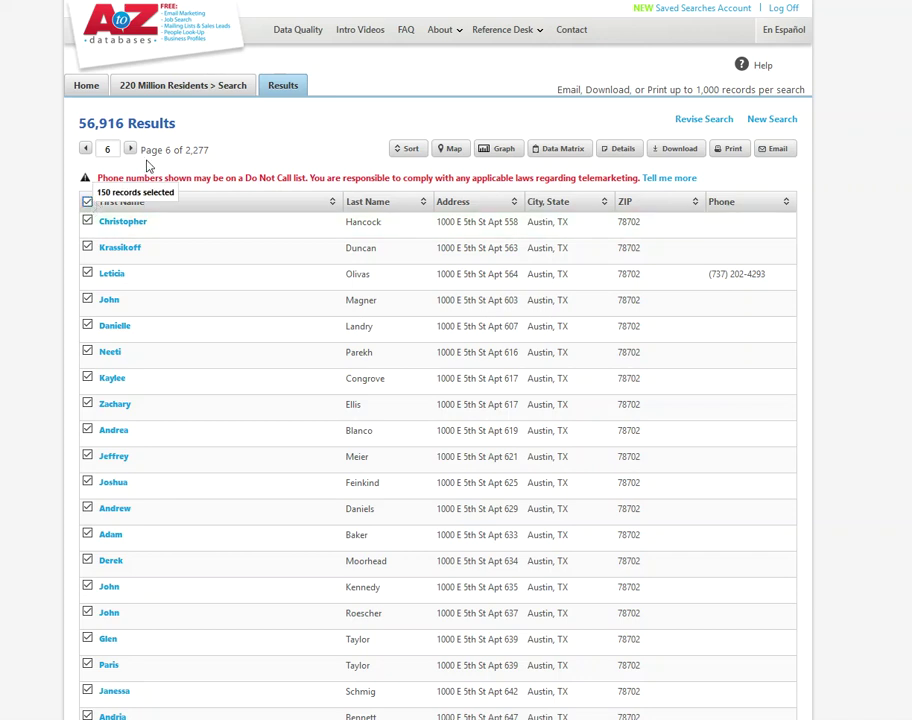